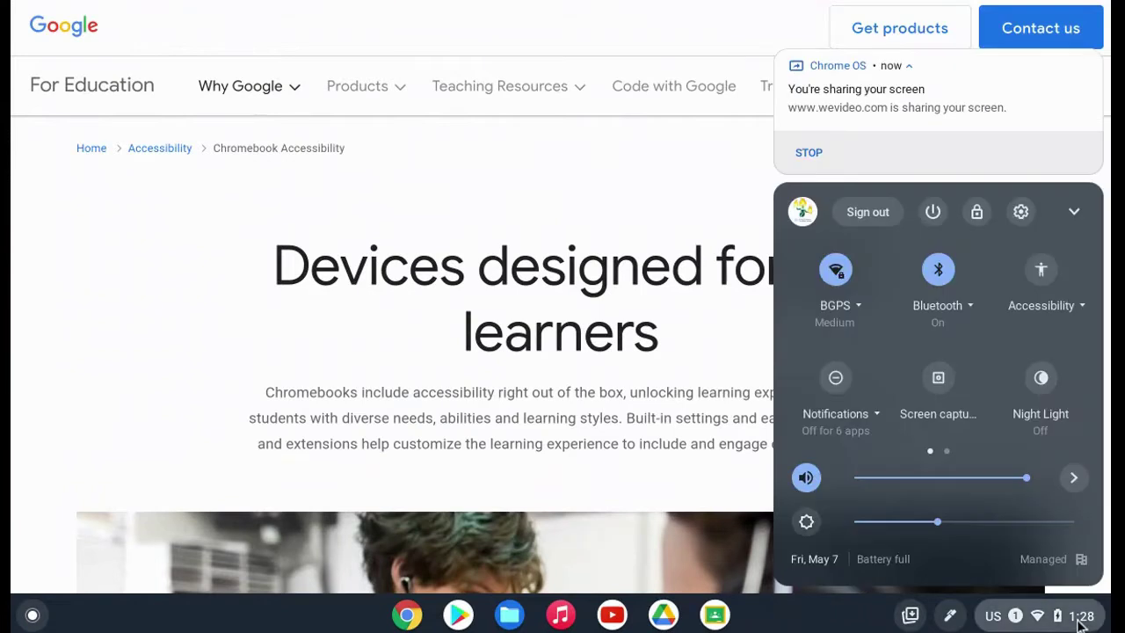
Step: Turn on Automatic clicks in the accessibility settings and close the quick settings
{"action": "left_click", "coordinate": [1046, 310]}
{"action": "scroll", "coordinate": [1046, 309], "scroll_direction": "down", "scroll_amount": 5}
{"action": "scroll", "coordinate": [1046, 308], "scroll_direction": "down", "scroll_amount": 1}
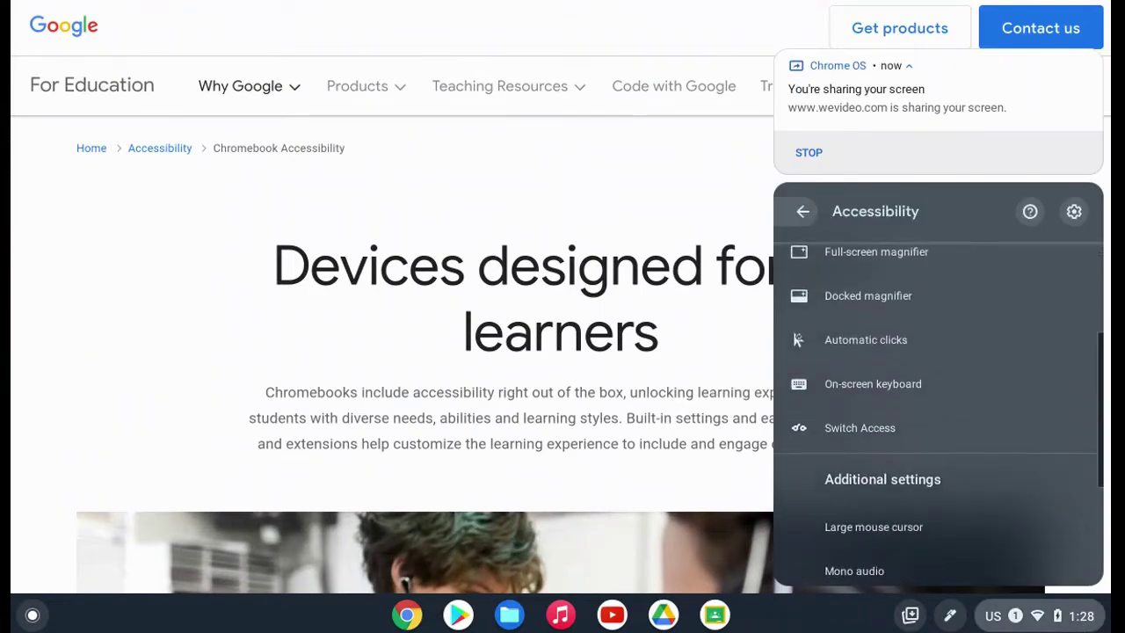
{"action": "left_click", "coordinate": [891, 343]}
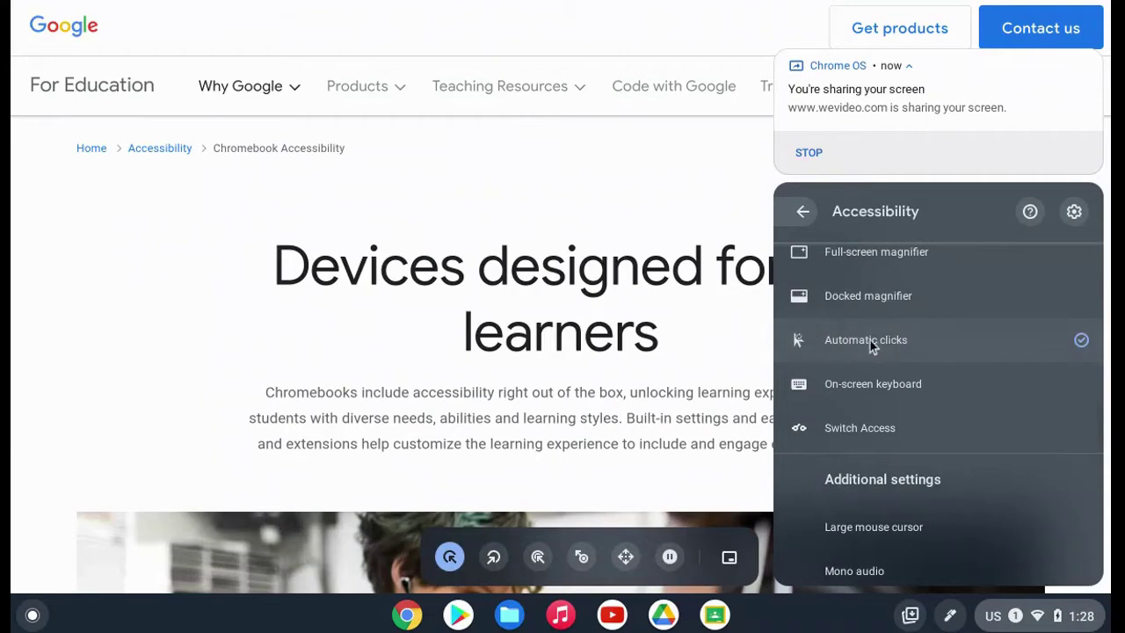
{"action": "left_click", "coordinate": [693, 210]}
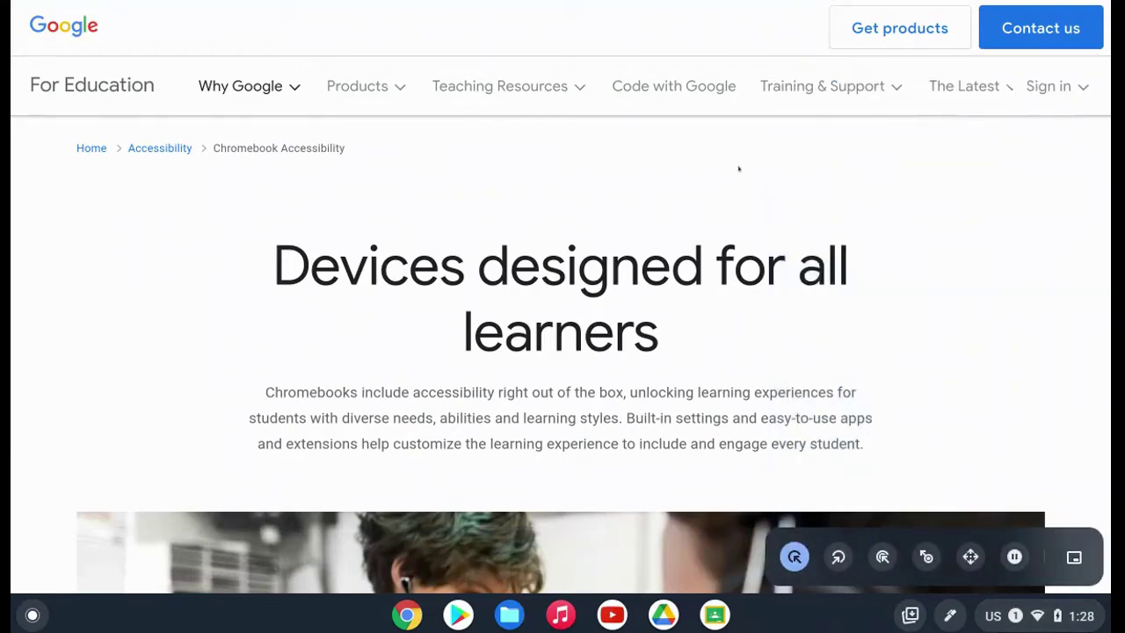
Step: Browse Code with Google and the Coding & CS teaching resources using automatic clicks, ending back on the Chromebook Accessibility page
{"action": "left_click", "coordinate": [674, 85]}
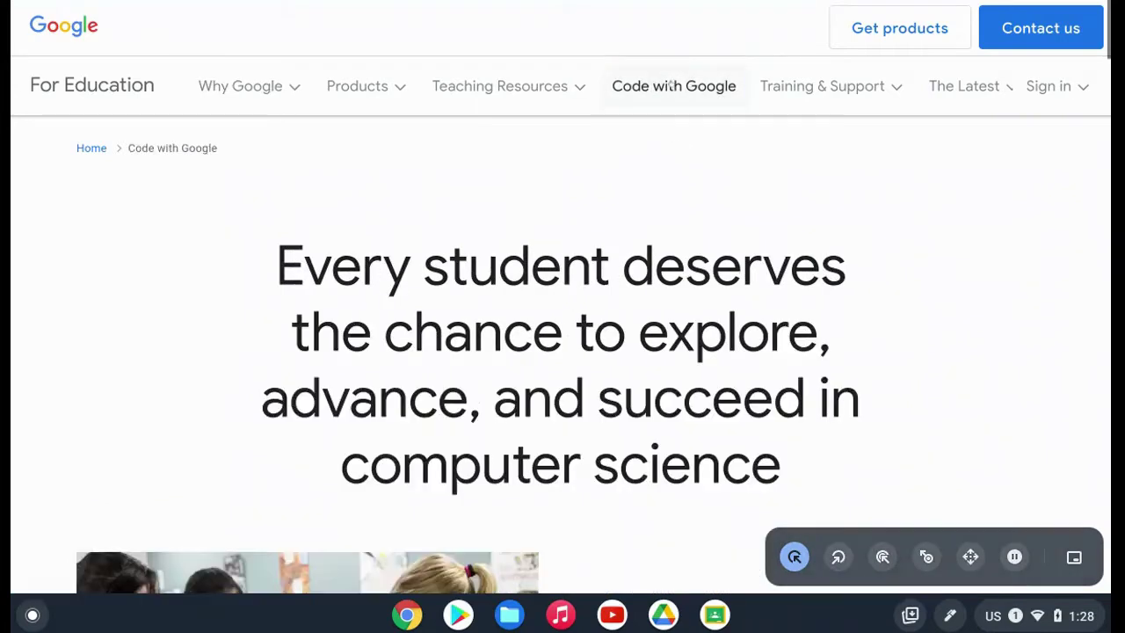
{"action": "left_click", "coordinate": [545, 88]}
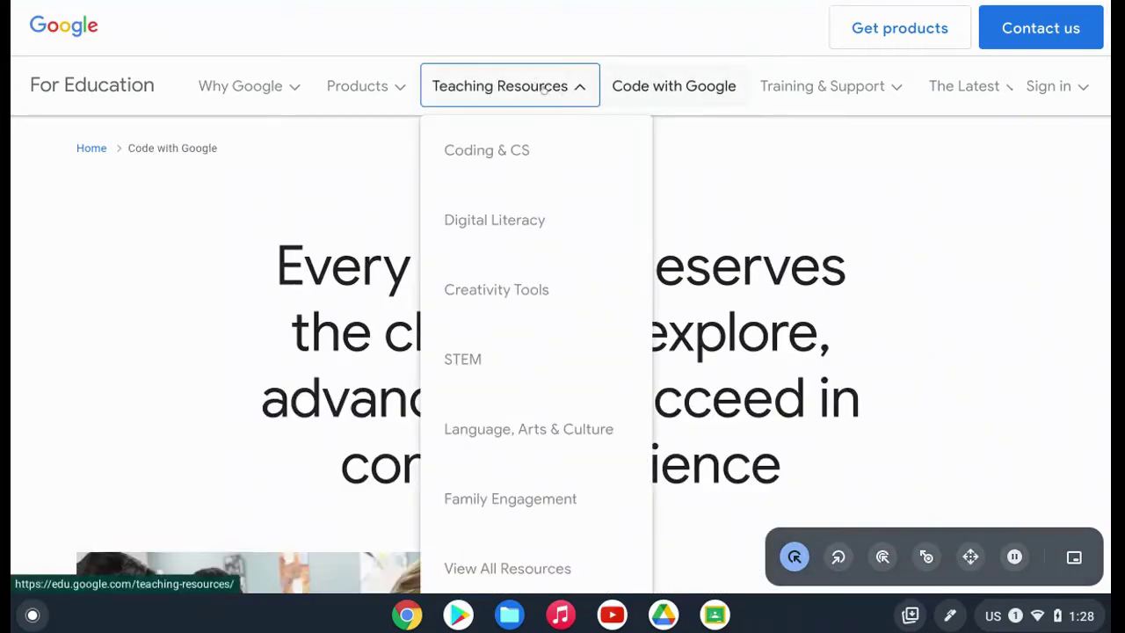
{"action": "left_click", "coordinate": [493, 152]}
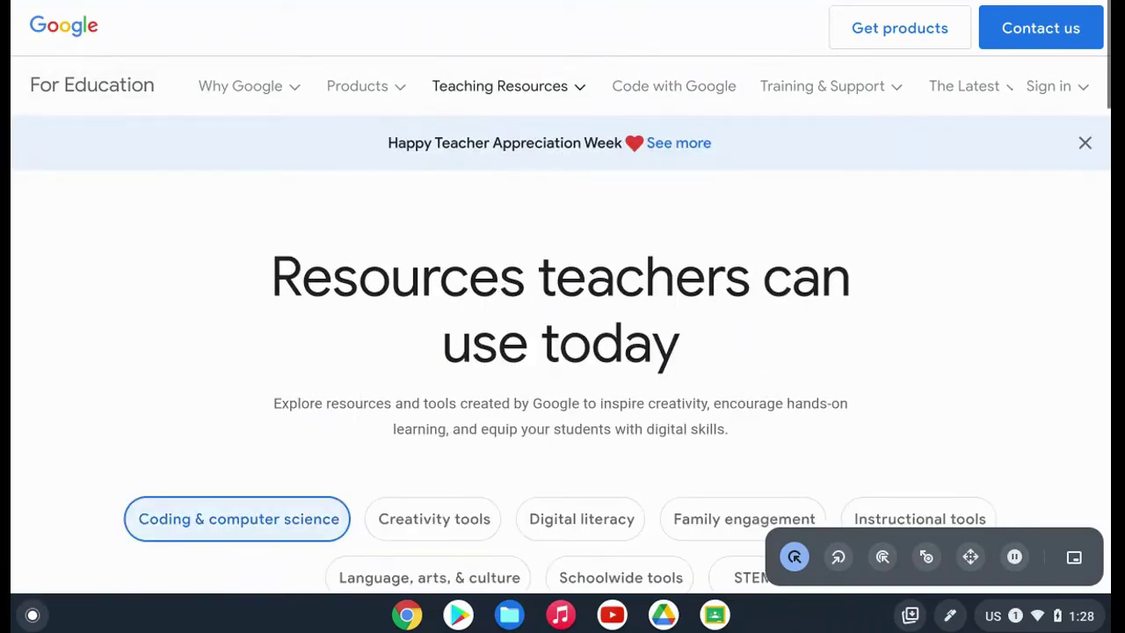
{"action": "left_click", "coordinate": [674, 86]}
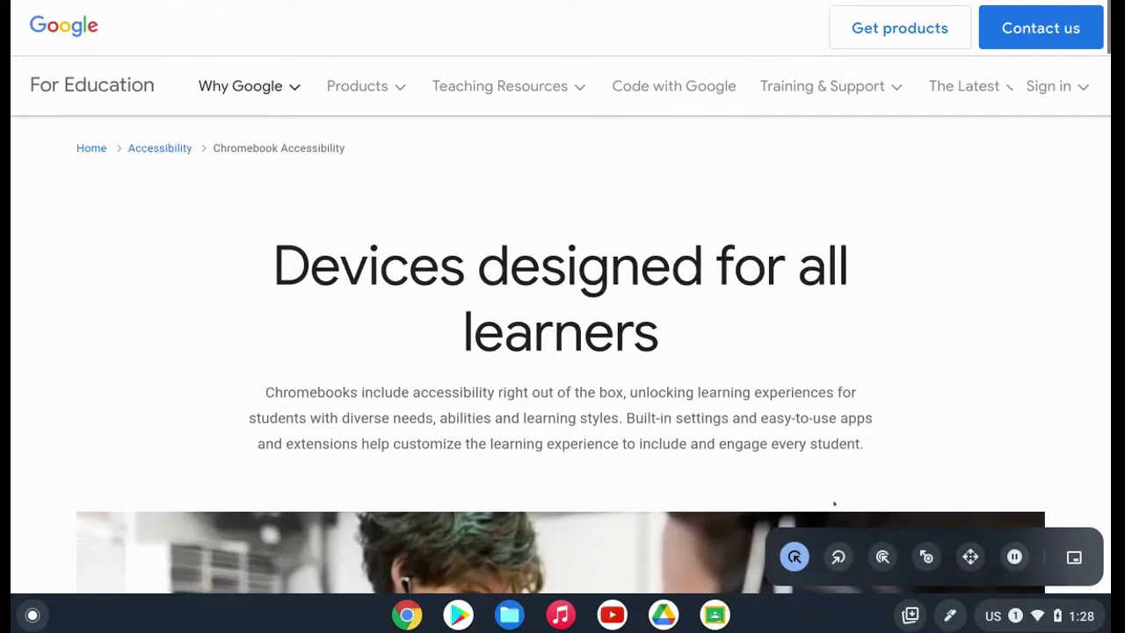
Step: Switch the automatic action through right click and double click to Click and drag
{"action": "left_click", "coordinate": [839, 559]}
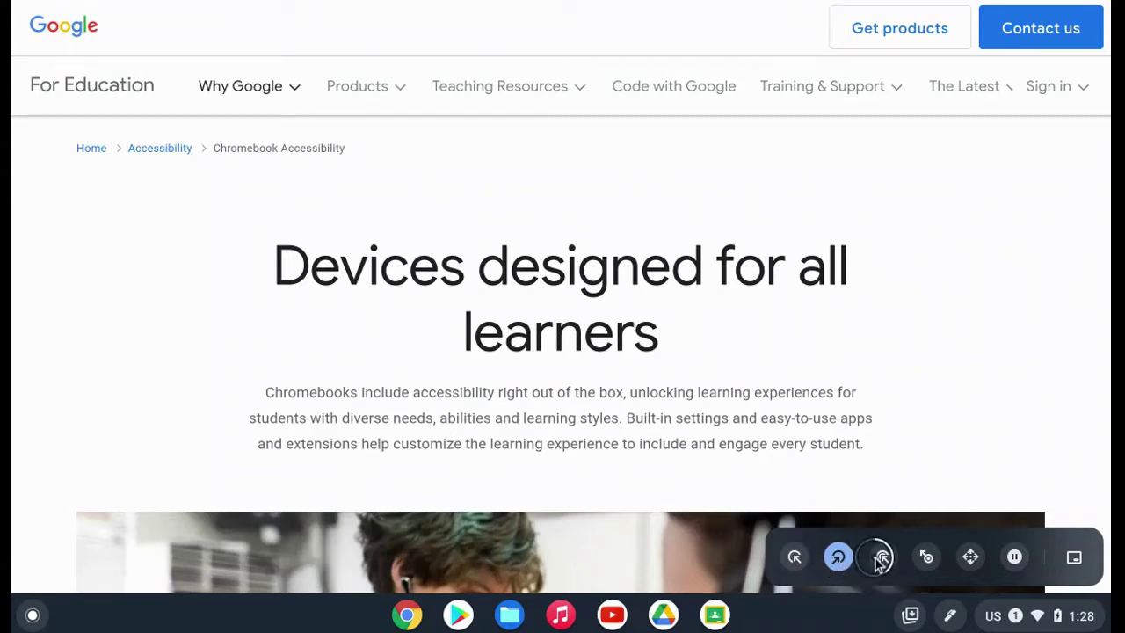
{"action": "left_click", "coordinate": [883, 559]}
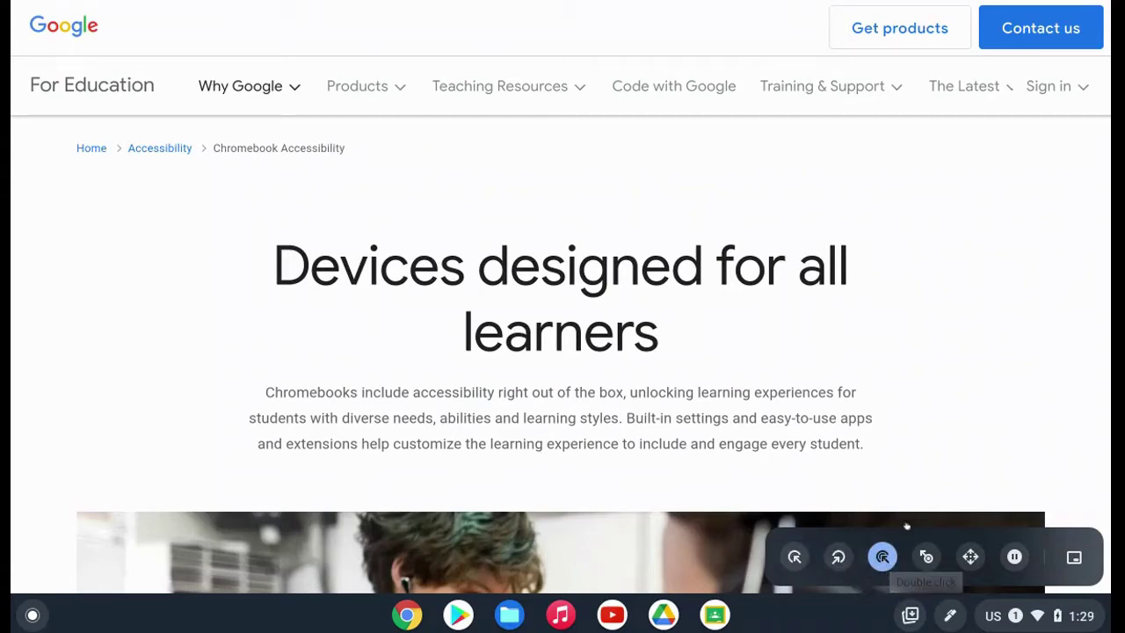
{"action": "left_click", "coordinate": [924, 560]}
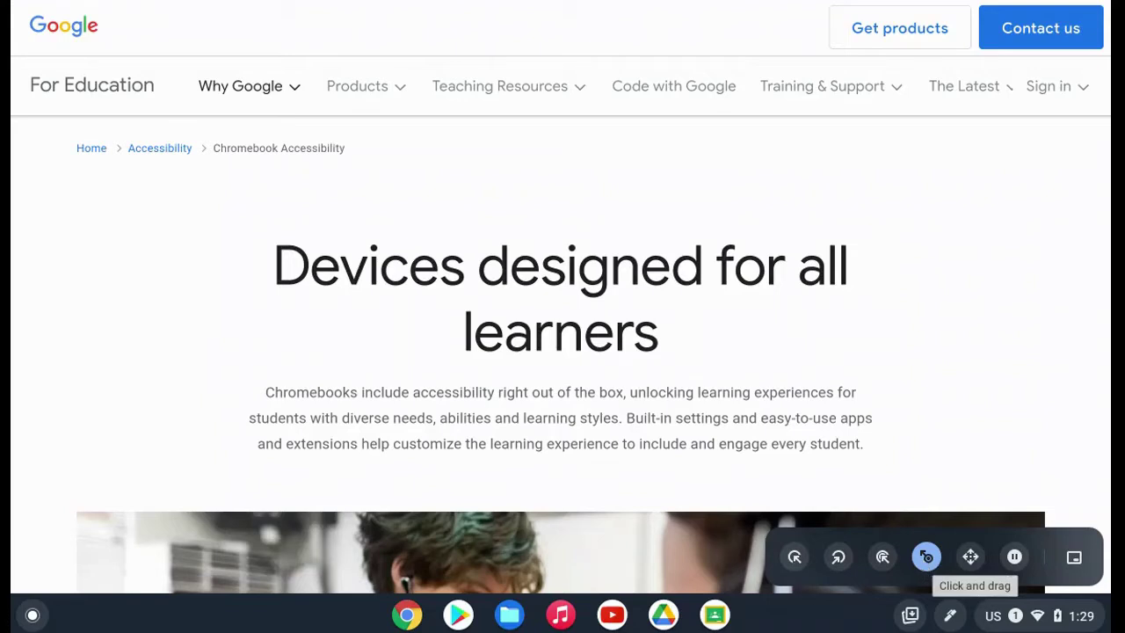
Step: Activate the automatic Scroll action, move the page down to the equity section and partway back up, and close the scroll pad
{"action": "left_click", "coordinate": [970, 557]}
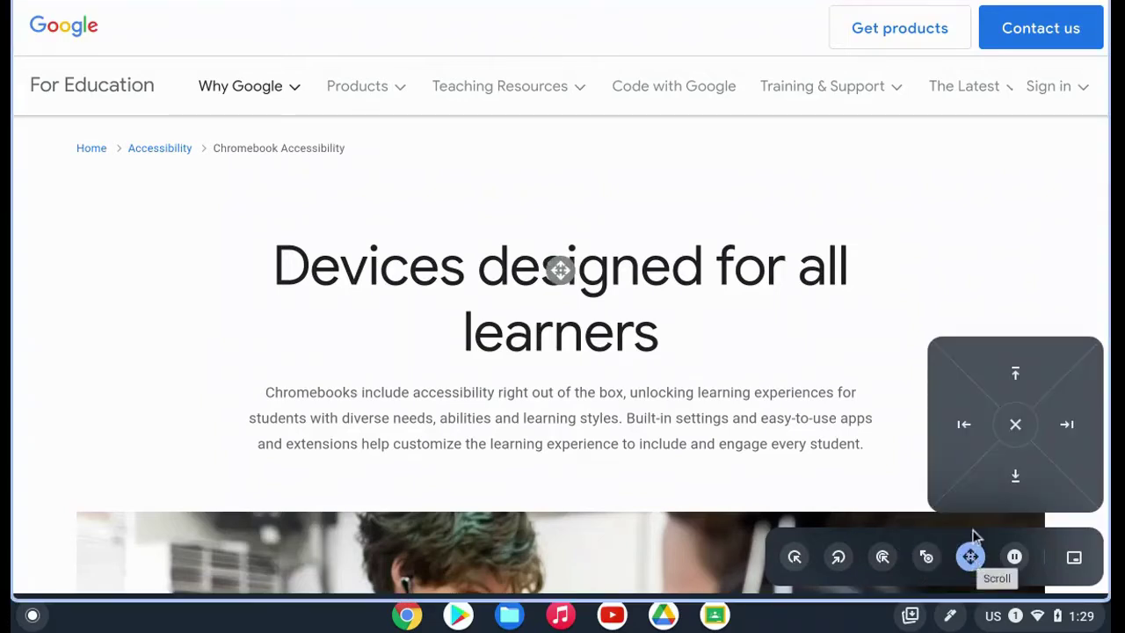
{"action": "left_click", "coordinate": [826, 492]}
{"action": "scroll", "coordinate": [827, 492], "scroll_direction": "down", "scroll_amount": 1}
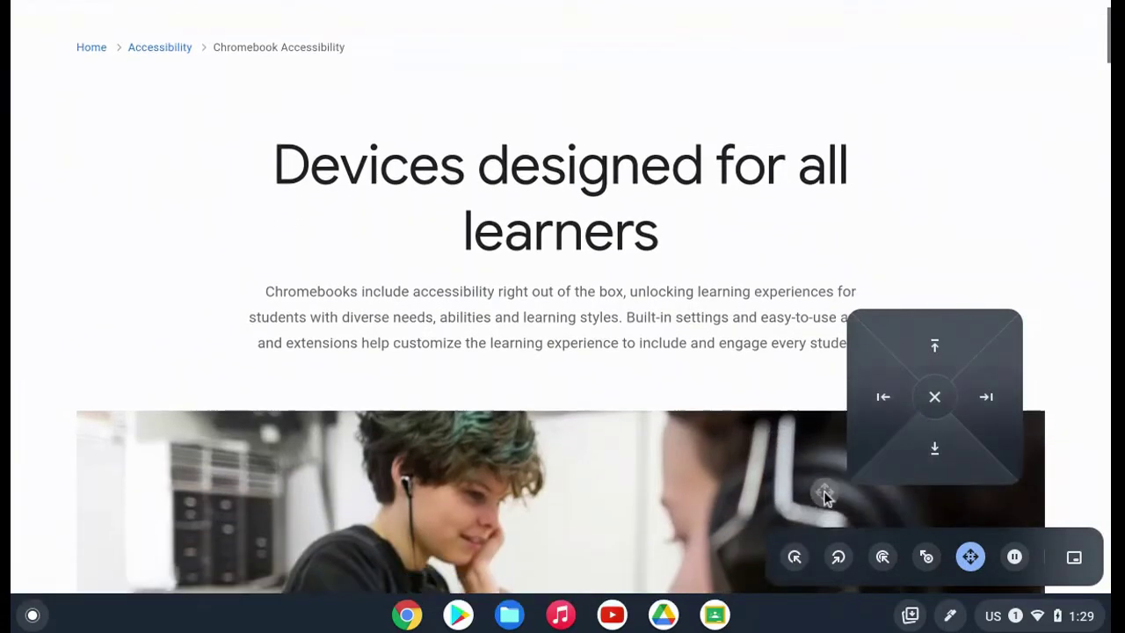
{"action": "scroll", "coordinate": [826, 497], "scroll_direction": "down", "scroll_amount": 4}
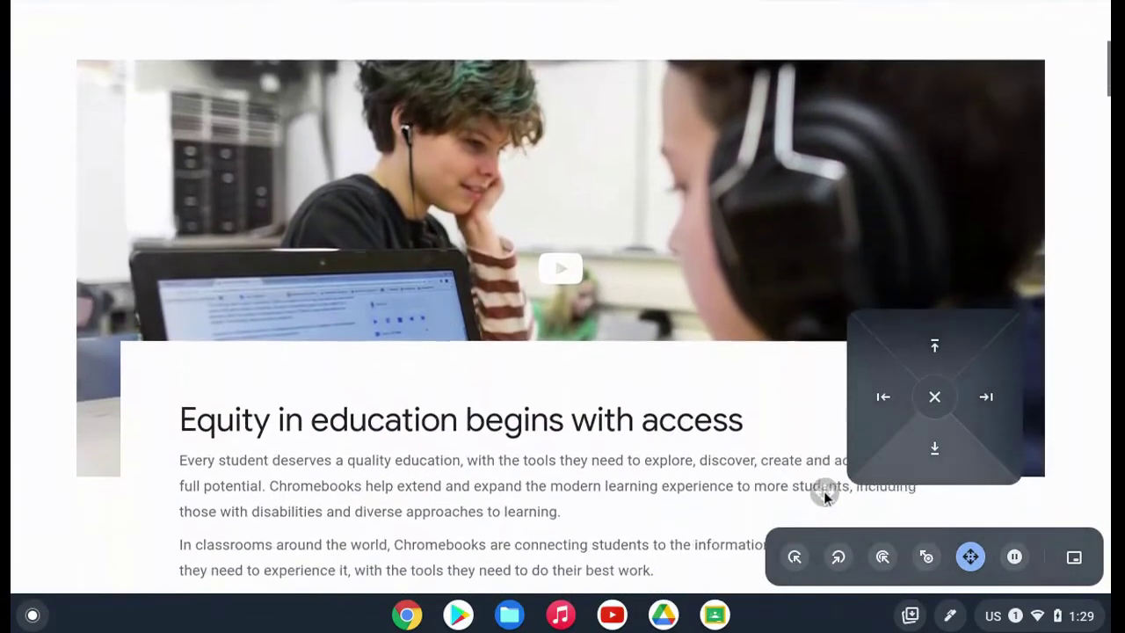
{"action": "scroll", "coordinate": [827, 497], "scroll_direction": "down", "scroll_amount": 4}
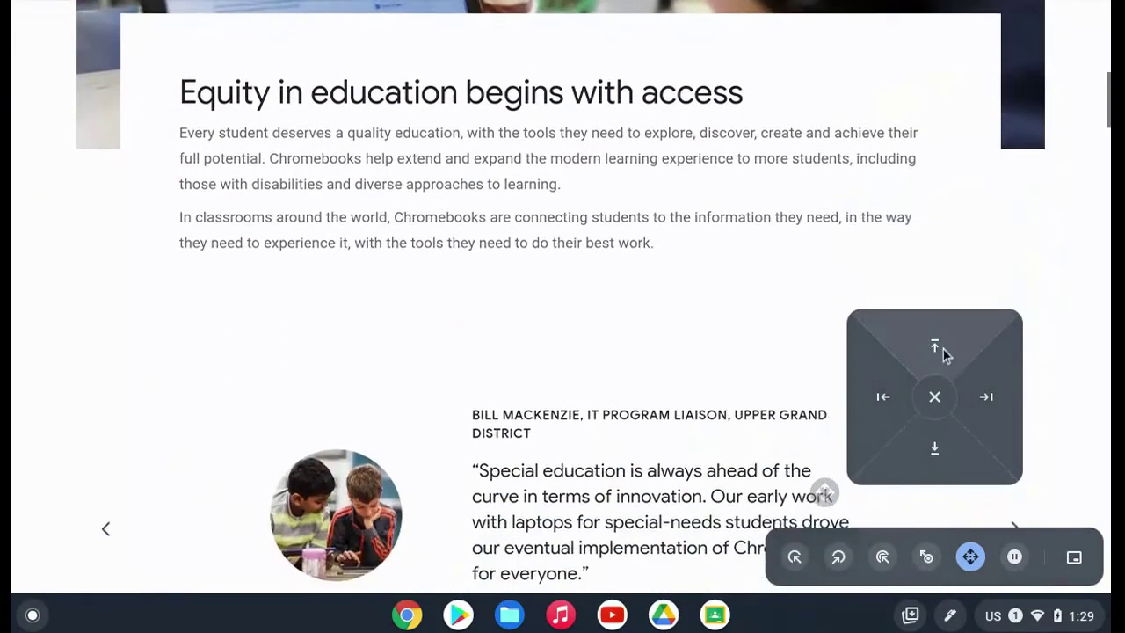
{"action": "scroll", "coordinate": [826, 492], "scroll_direction": "up", "scroll_amount": 4}
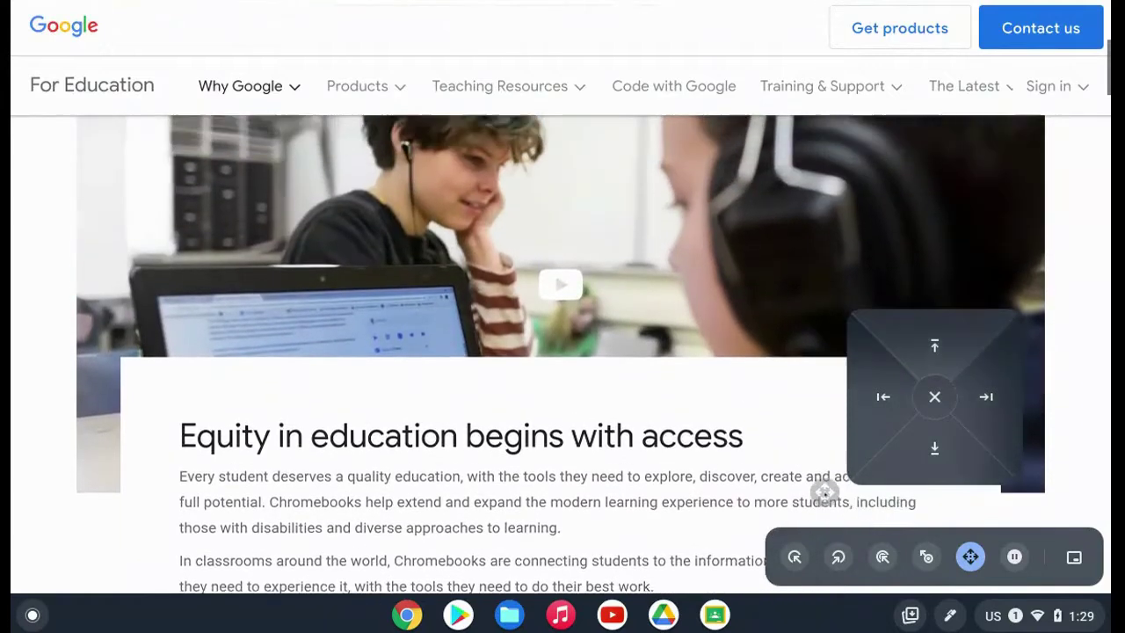
{"action": "scroll", "coordinate": [825, 492], "scroll_direction": "up", "scroll_amount": 1}
{"action": "left_click", "coordinate": [934, 396]}
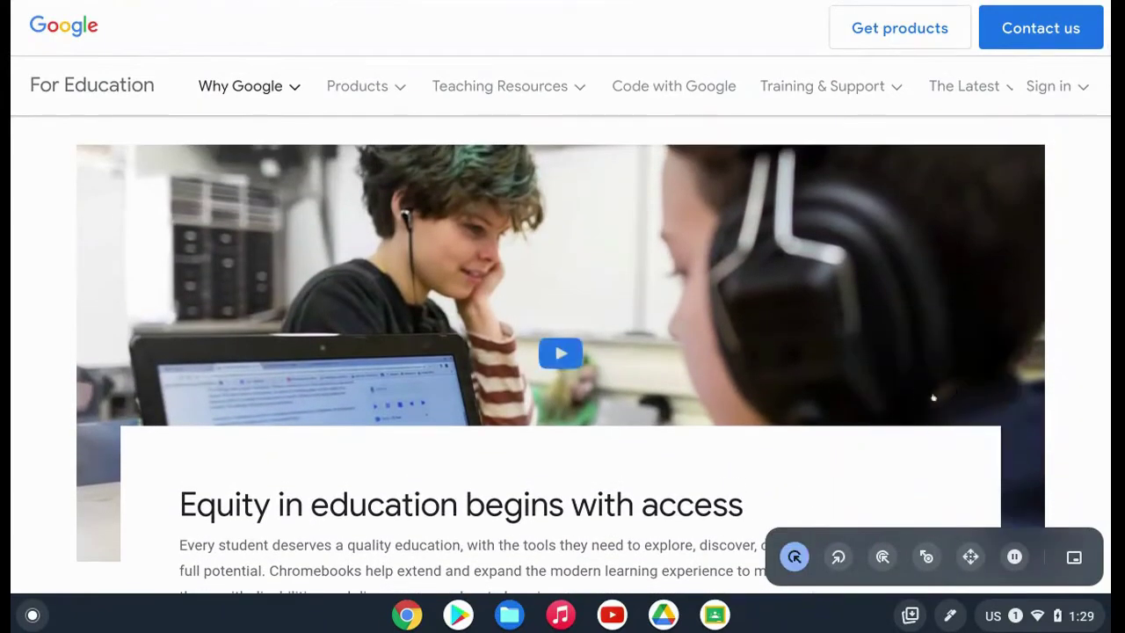
Step: Pause automatic actions with No action, and move the automatic clicks toolbar to the opposite corner and back
{"action": "left_click", "coordinate": [1018, 560]}
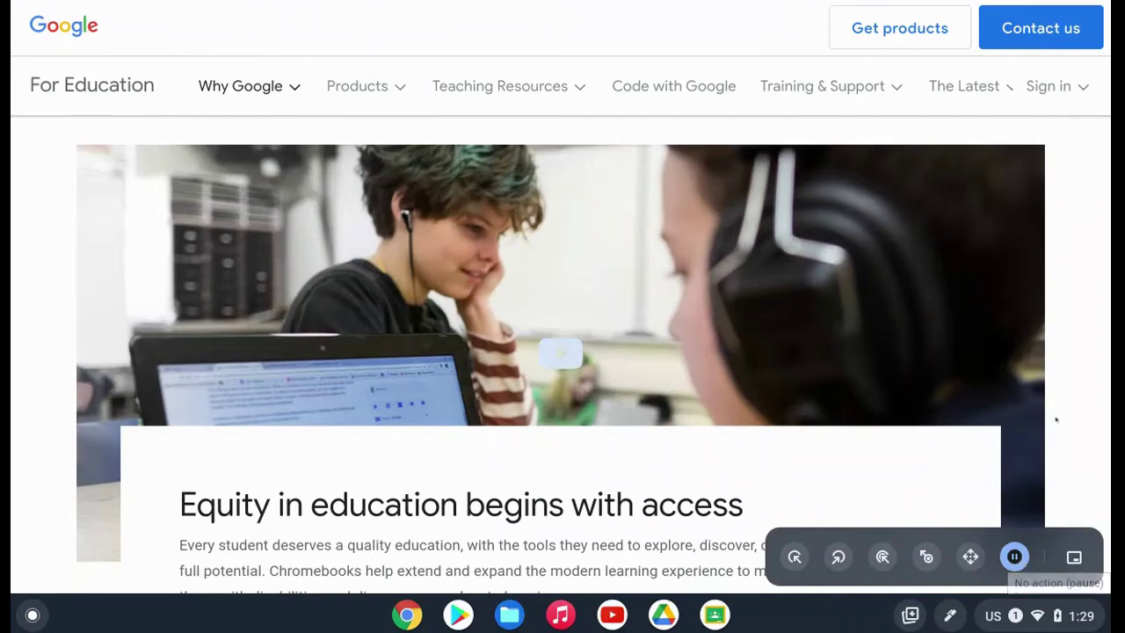
{"action": "scroll", "coordinate": [1060, 414], "scroll_direction": "up", "scroll_amount": 5}
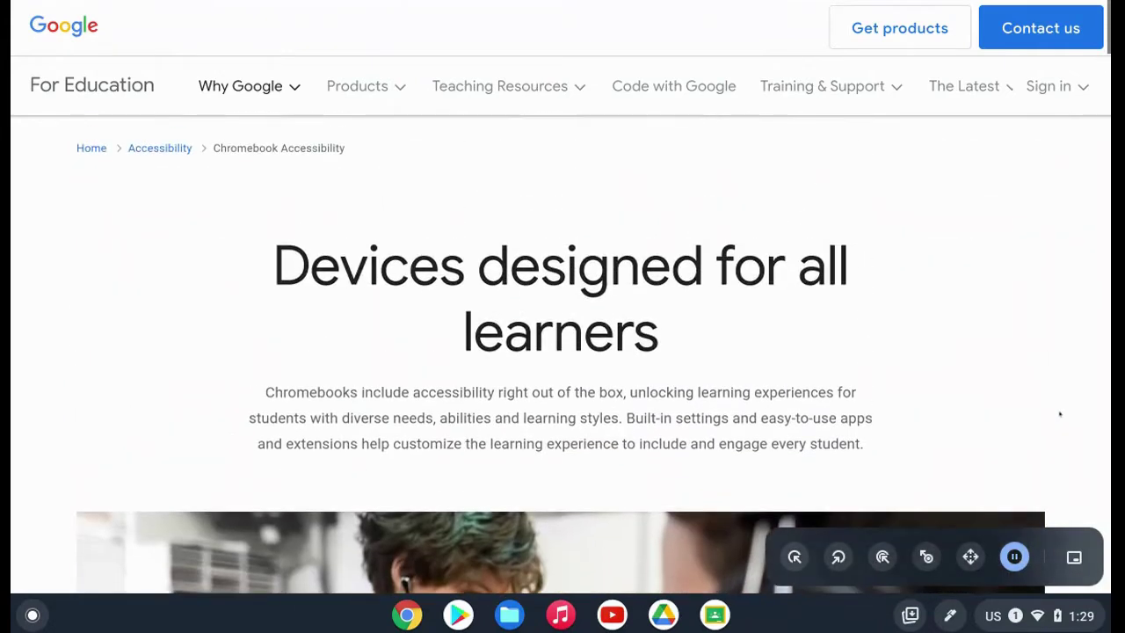
{"action": "left_click", "coordinate": [1074, 557]}
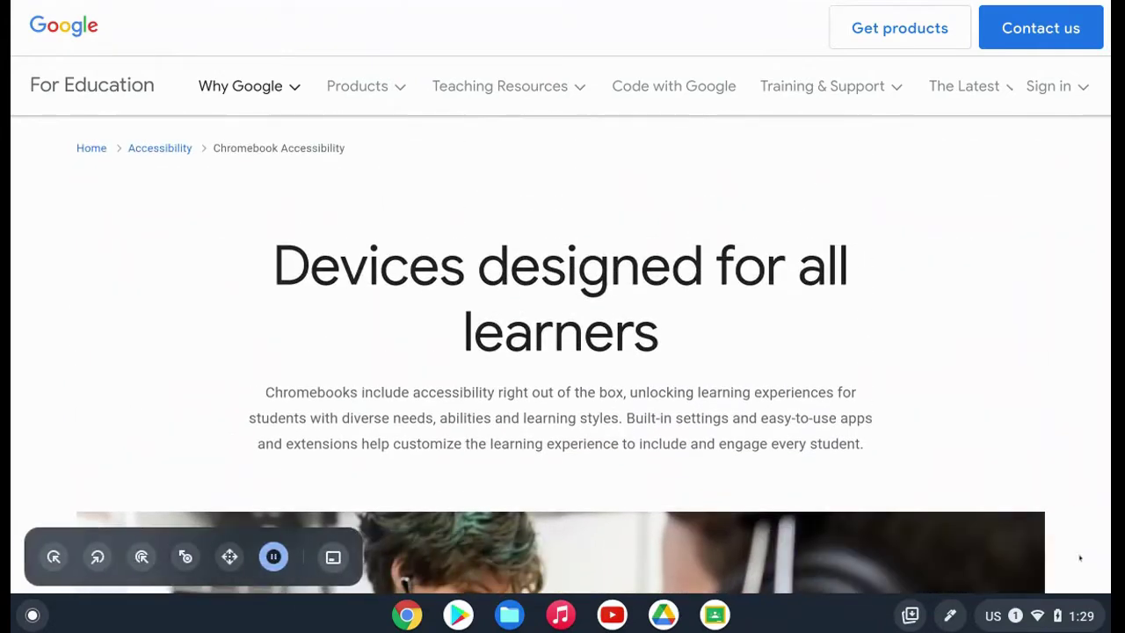
{"action": "left_click", "coordinate": [326, 557]}
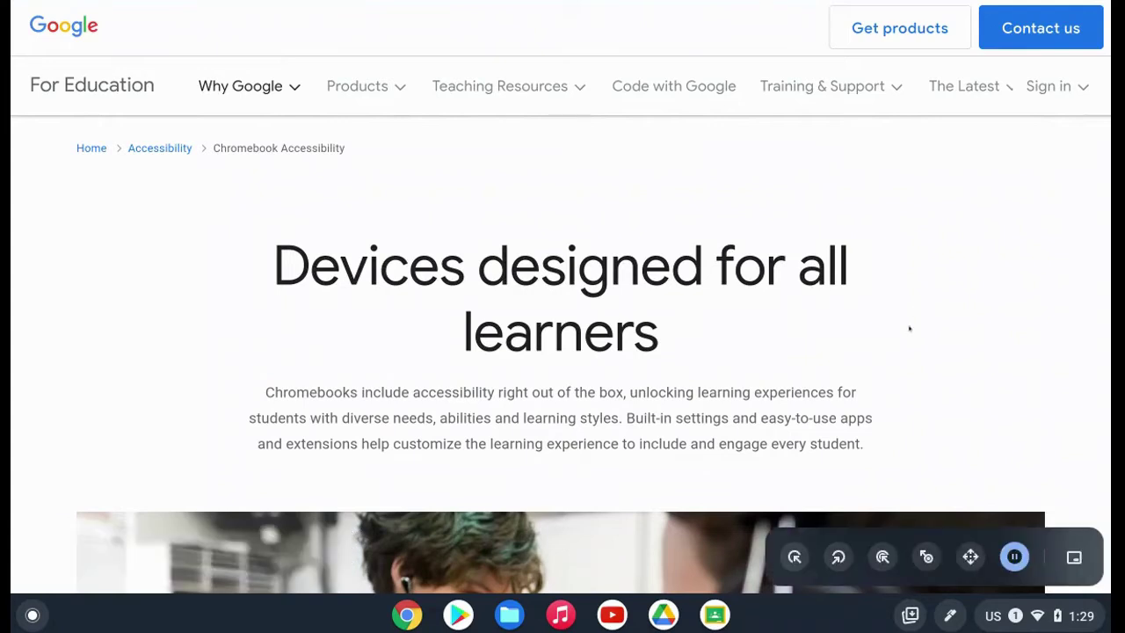
Step: Open the page's context menu with the automatic right-click action and dismiss it with the double-click action
{"action": "left_click", "coordinate": [839, 557]}
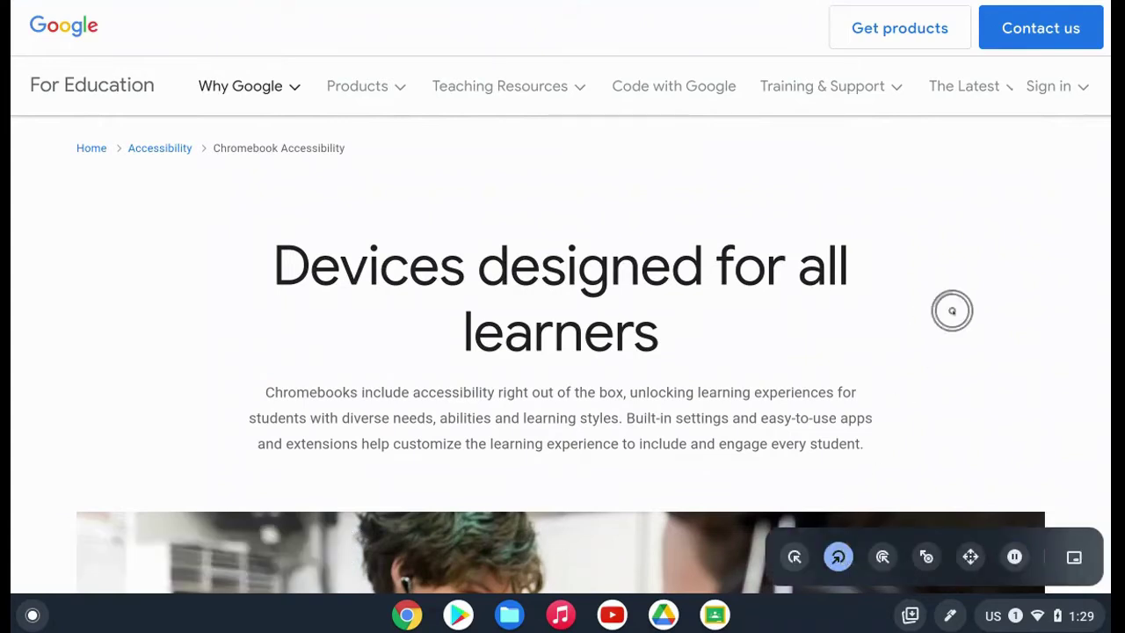
{"action": "right_click", "coordinate": [952, 310]}
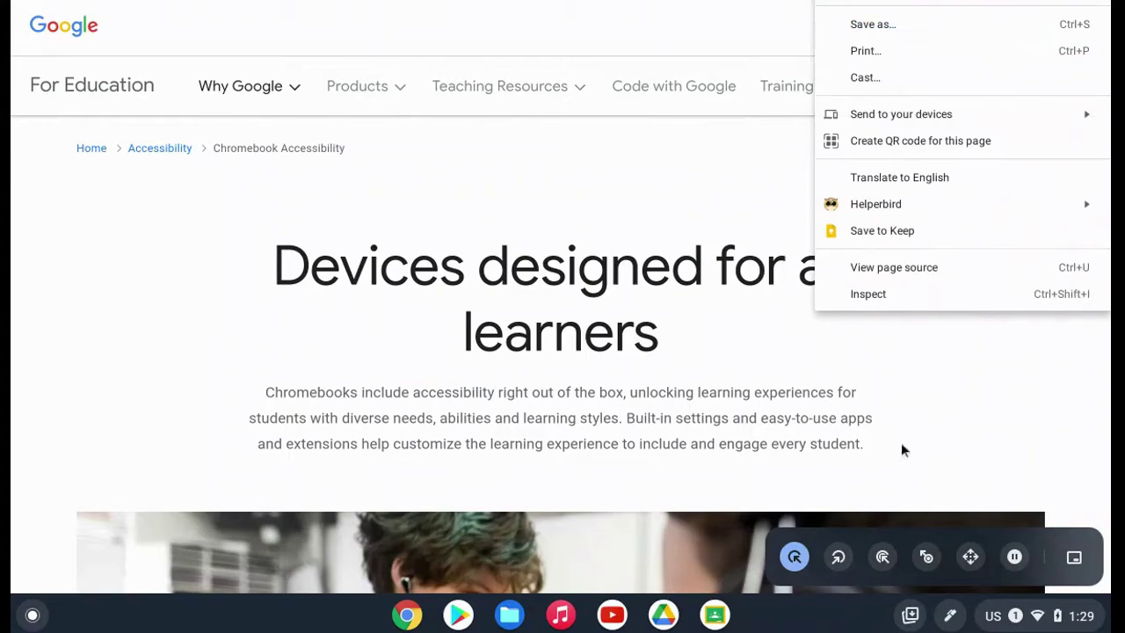
{"action": "left_click", "coordinate": [839, 559]}
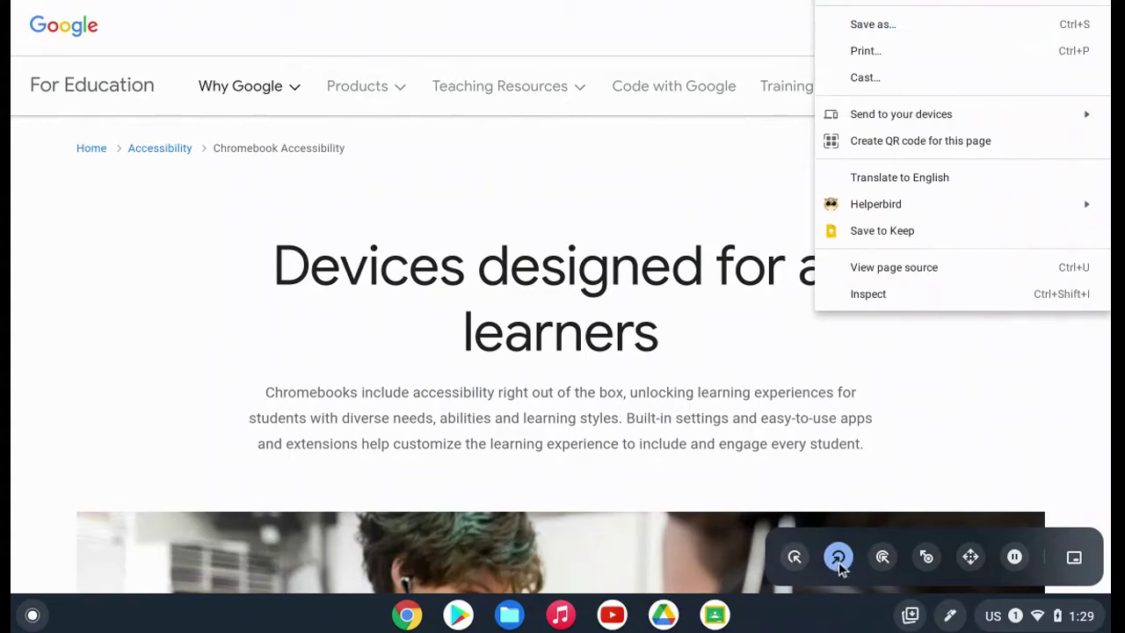
{"action": "left_click", "coordinate": [883, 559]}
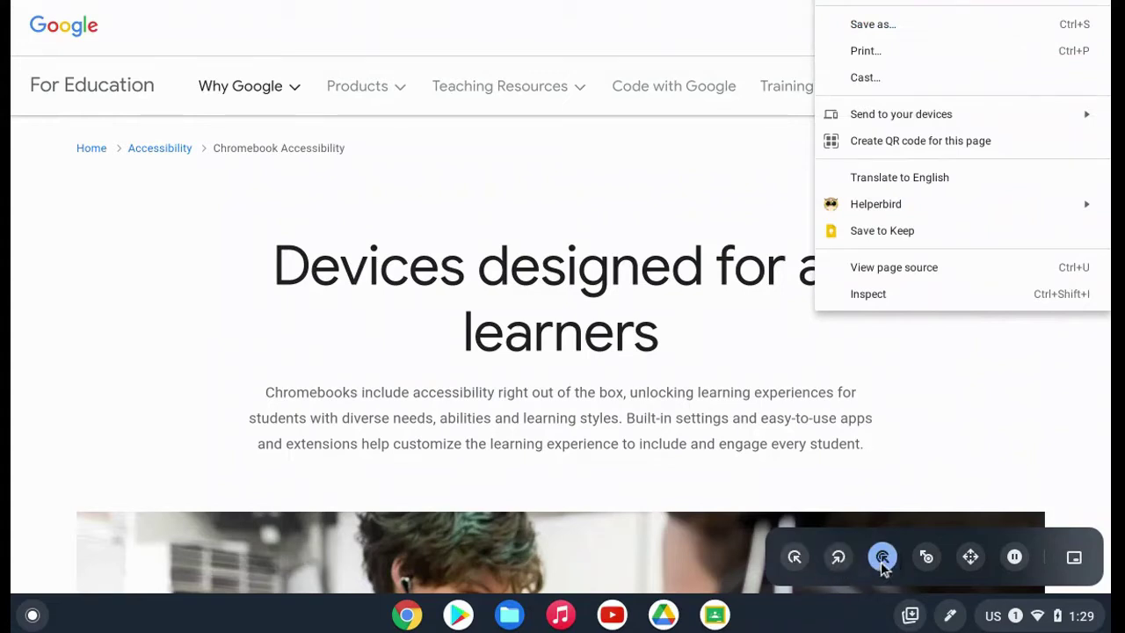
{"action": "double_click", "coordinate": [852, 452]}
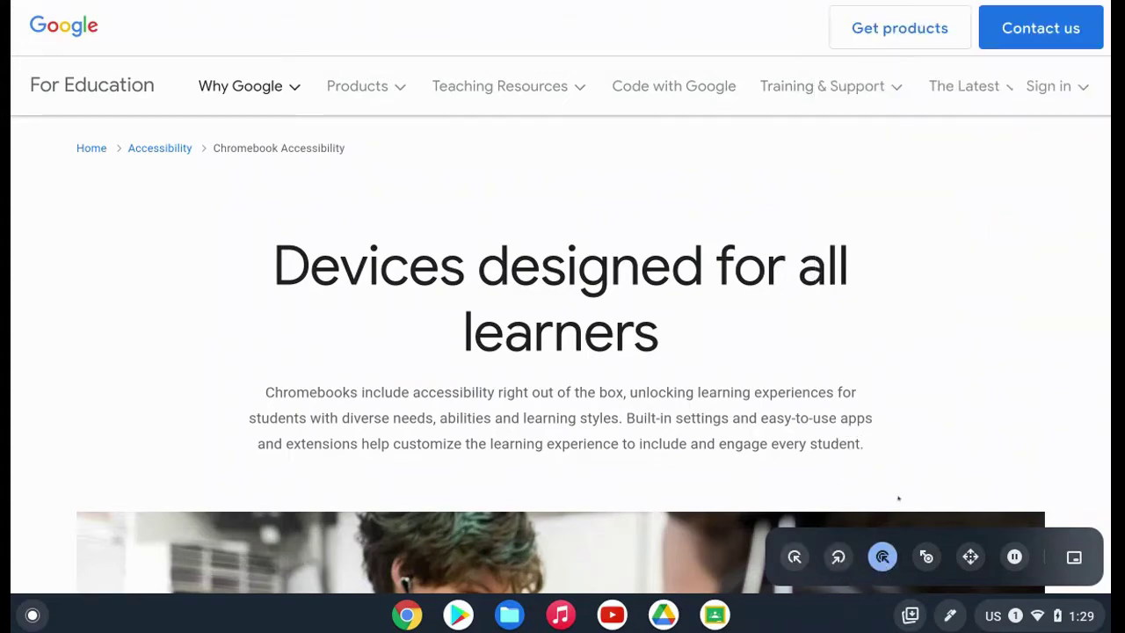
Step: Choose the Click and drag action for automatic clicks and pause automatic actions again
{"action": "left_click", "coordinate": [927, 567]}
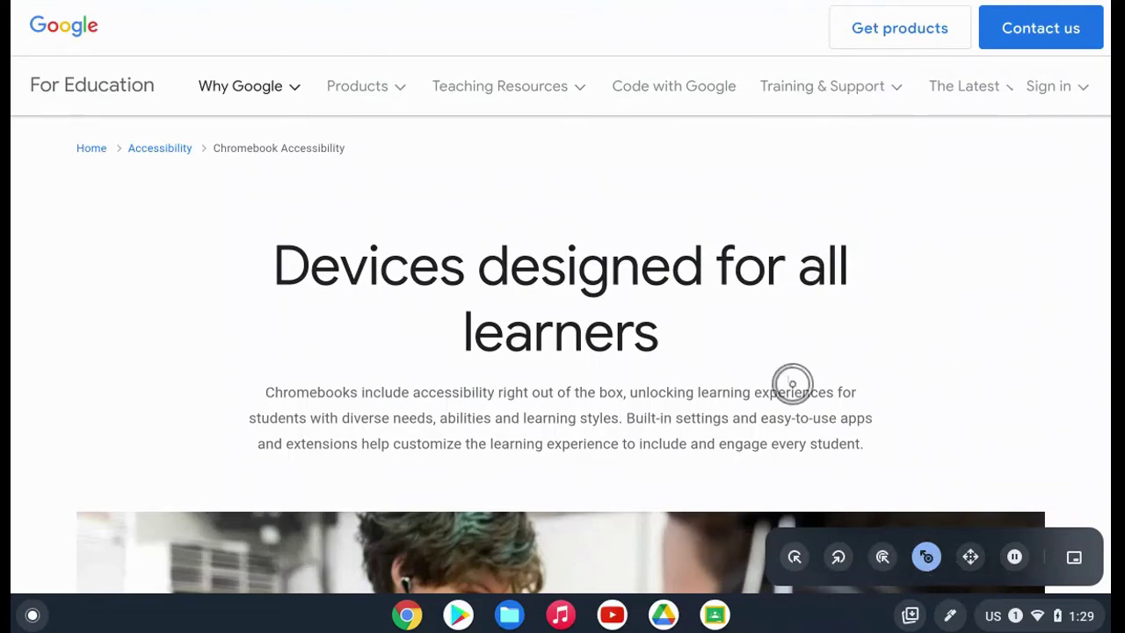
{"action": "left_click", "coordinate": [1014, 558]}
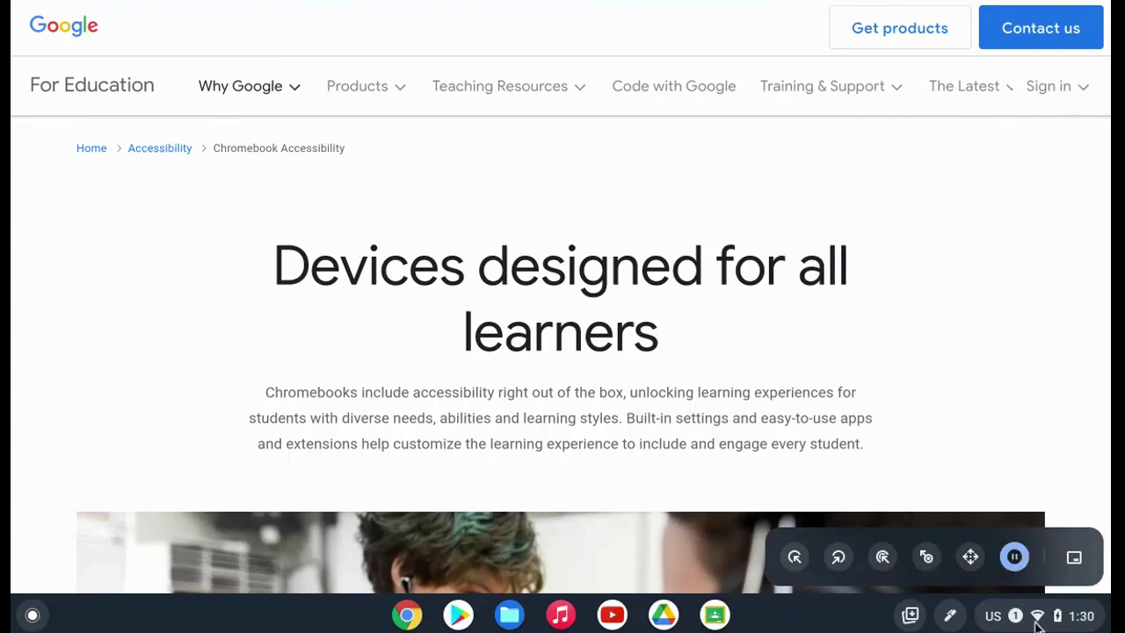
Step: Turn off Automatic clicks and turn on the On-screen keyboard in the accessibility settings
{"action": "left_click", "coordinate": [1069, 618]}
{"action": "left_click", "coordinate": [1021, 303]}
{"action": "scroll", "coordinate": [1021, 303], "scroll_direction": "down", "scroll_amount": 5}
{"action": "scroll", "coordinate": [1020, 303], "scroll_direction": "up", "scroll_amount": 1}
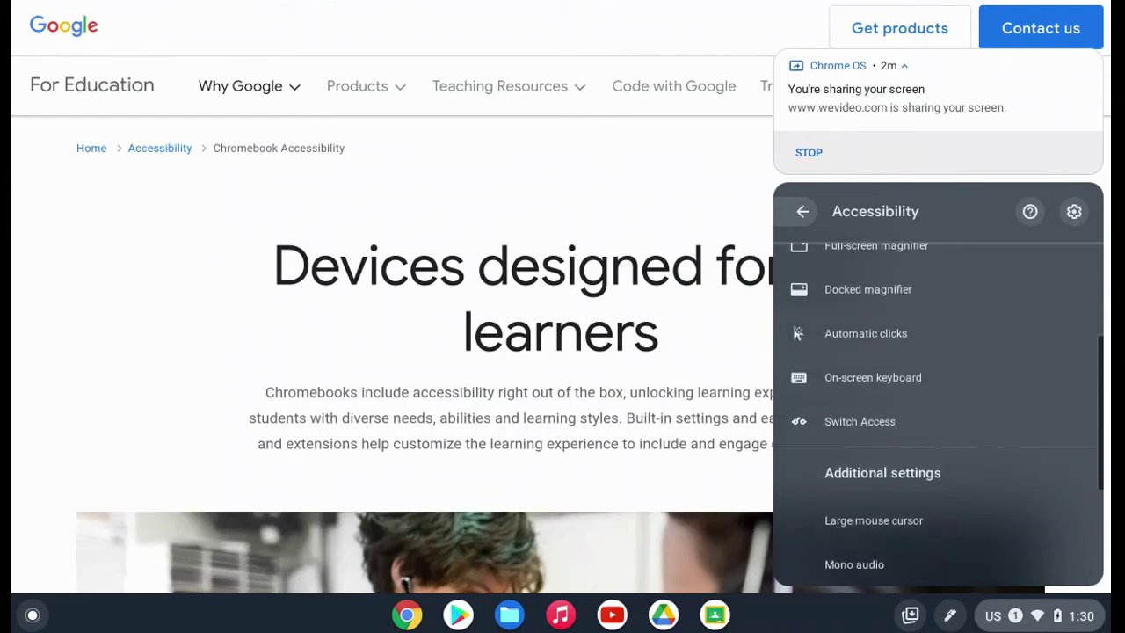
{"action": "left_click", "coordinate": [907, 380]}
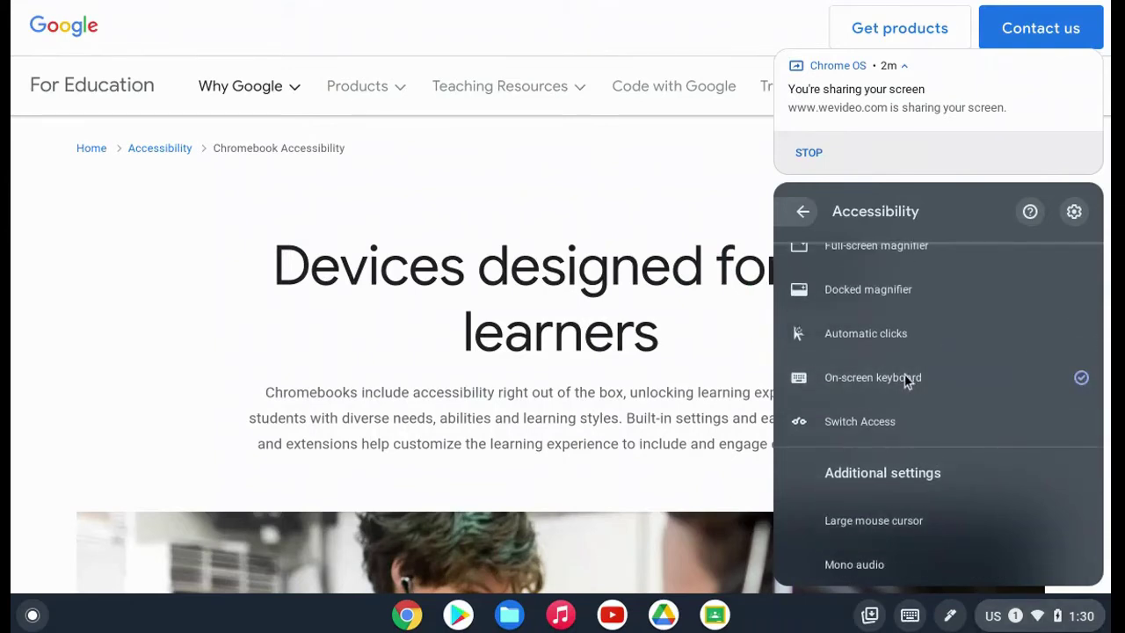
Step: Display the on-screen keyboard over the web page and hide it again
{"action": "left_click", "coordinate": [910, 616]}
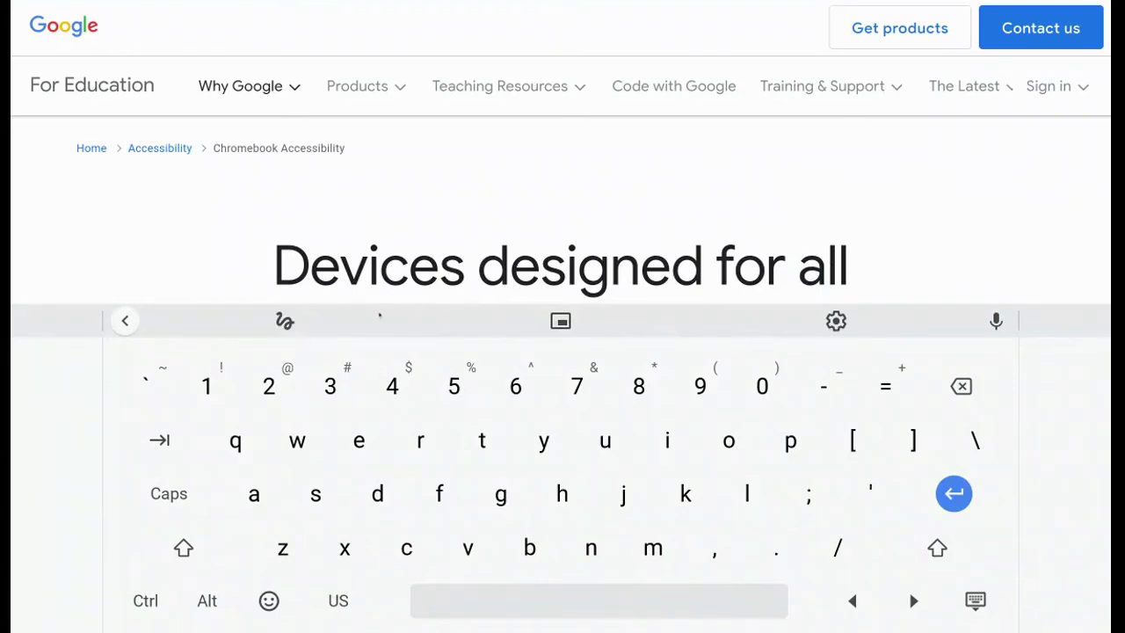
{"action": "left_click", "coordinate": [975, 600]}
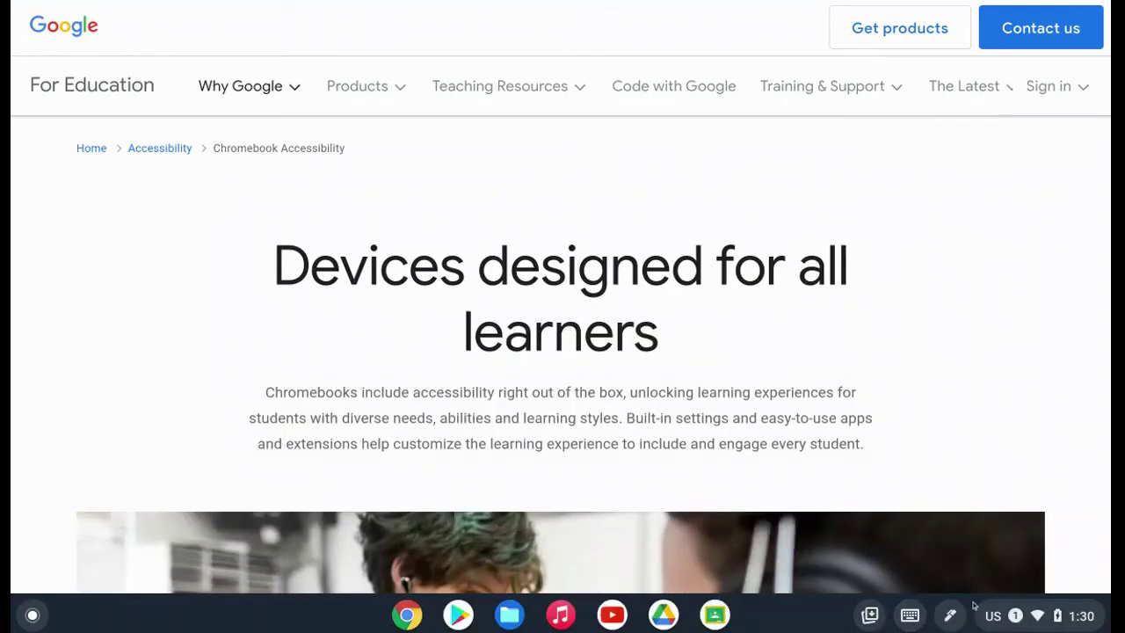
Step: Turn off the On-screen keyboard in the accessibility settings
{"action": "left_click", "coordinate": [1058, 619]}
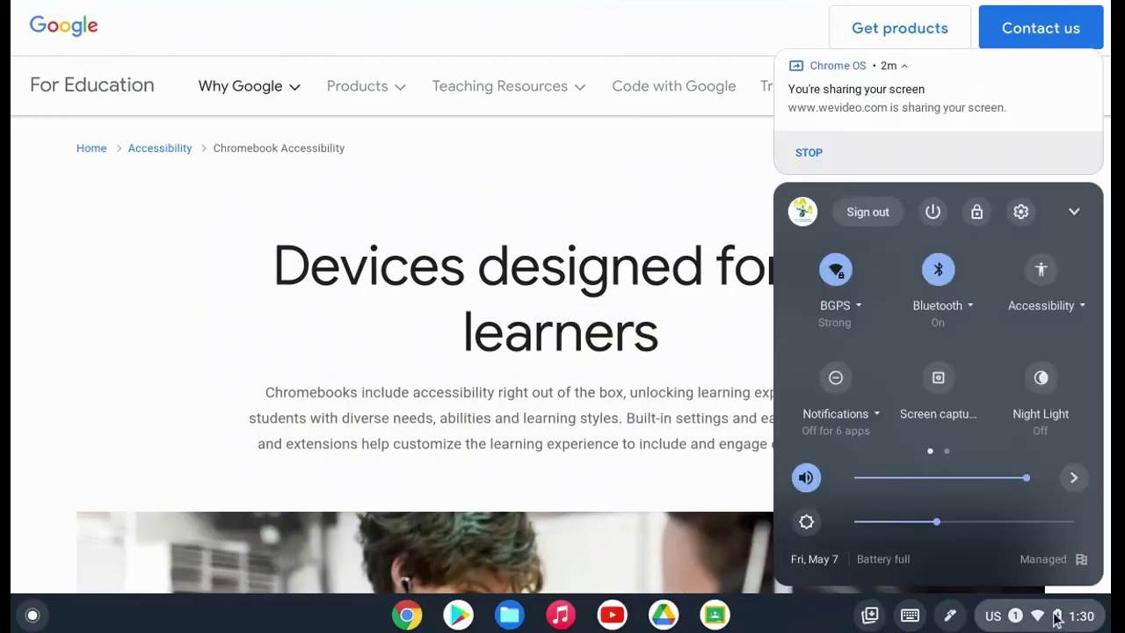
{"action": "left_click", "coordinate": [1031, 304]}
{"action": "scroll", "coordinate": [936, 432], "scroll_direction": "down", "scroll_amount": 5}
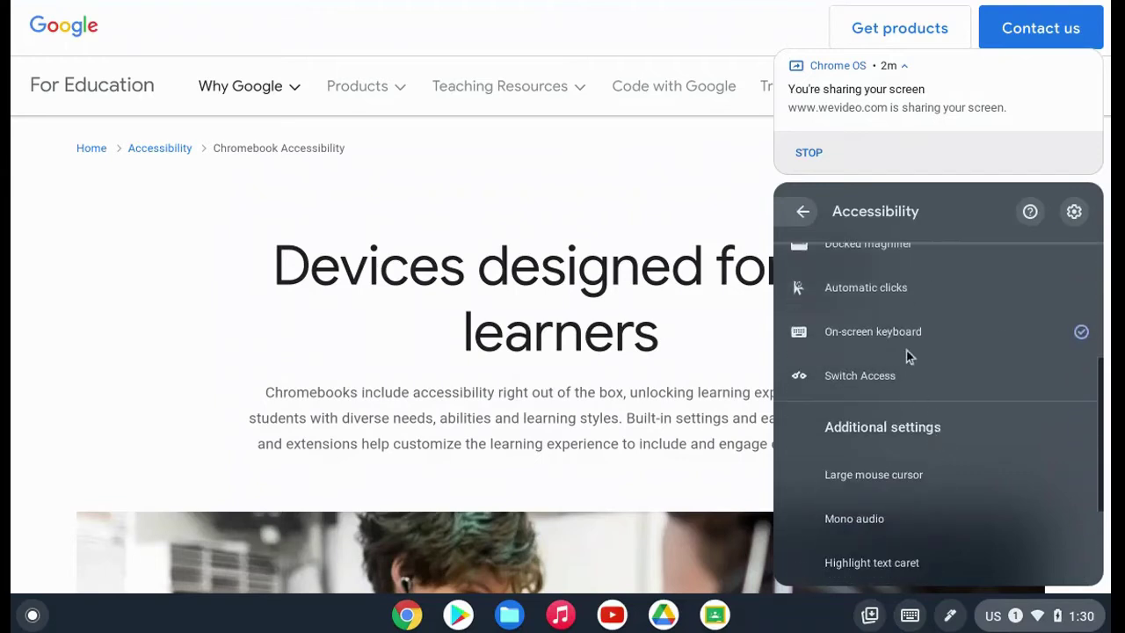
{"action": "left_click", "coordinate": [901, 328]}
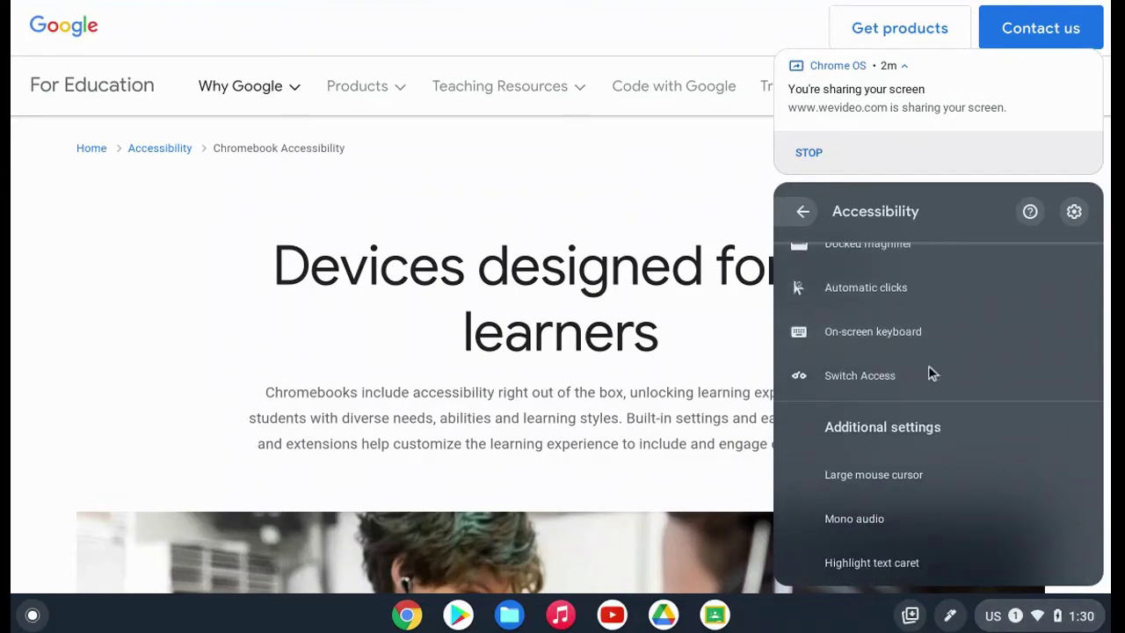
{"action": "scroll", "coordinate": [972, 365], "scroll_direction": "down", "scroll_amount": 3}
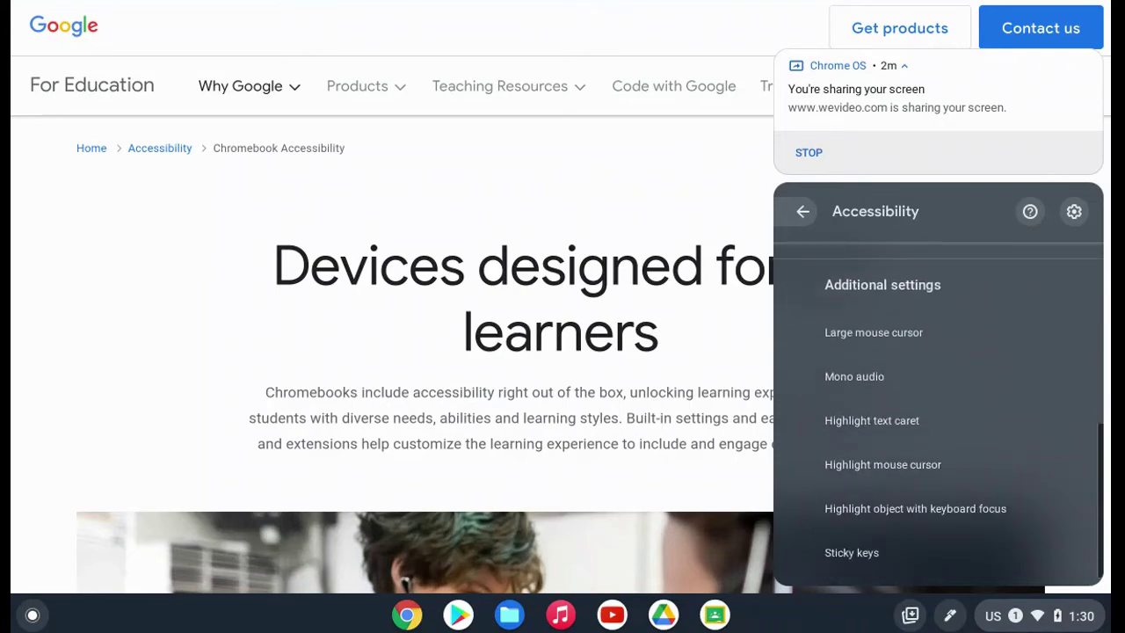
Step: Turn on Sticky keys in the accessibility settings and place the cursor in the quiz's First and Last Name answer field
{"action": "left_click", "coordinate": [875, 556]}
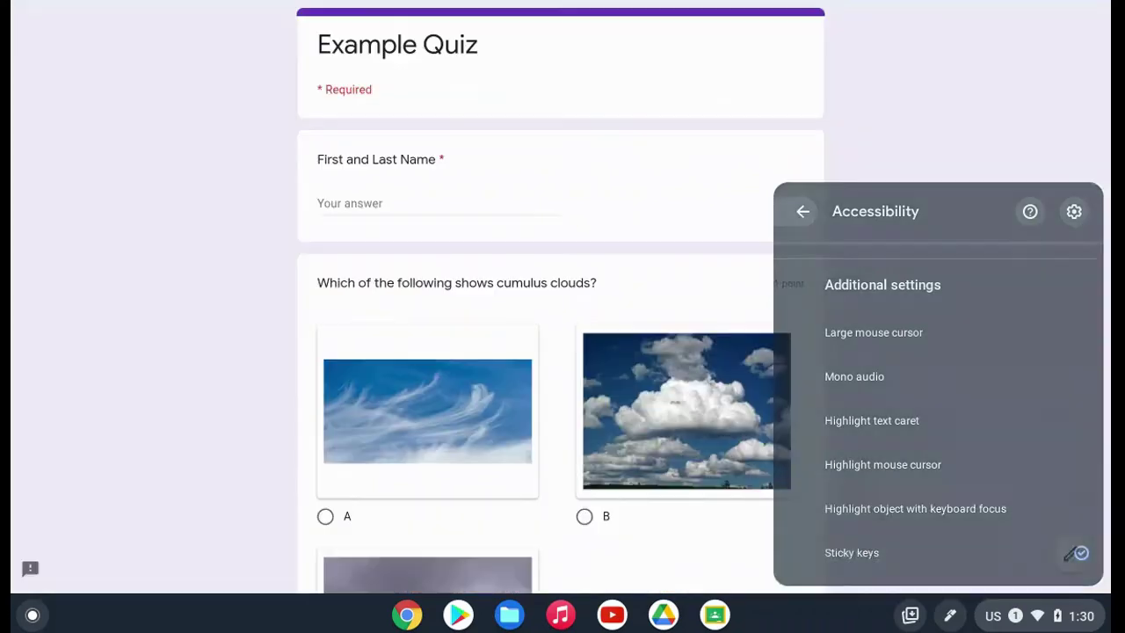
{"action": "left_click", "coordinate": [691, 26]}
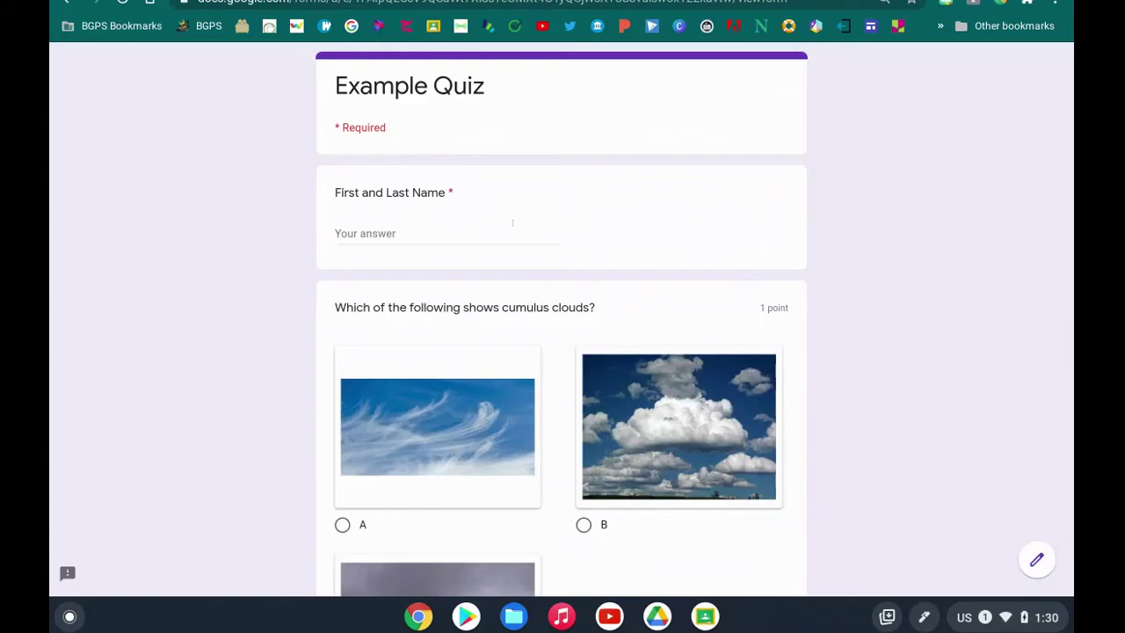
{"action": "left_click", "coordinate": [510, 193]}
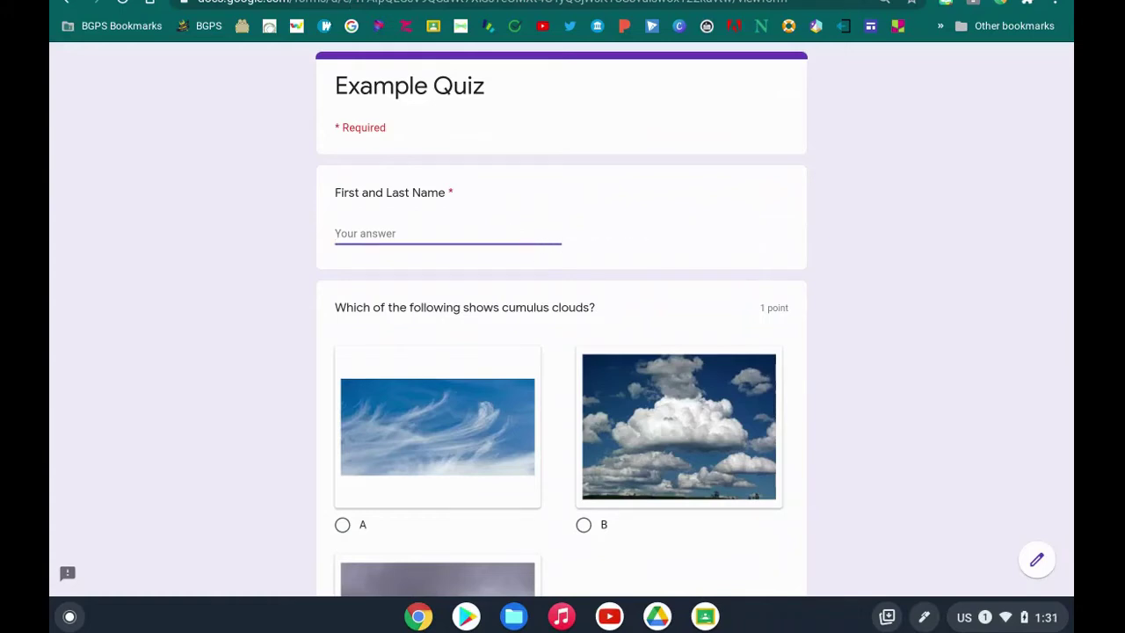
Step: Activate the Alt, Shift and Search modifiers one after another with Sticky keys, and enter "Hello" as the answer to First and Last Name
{"action": "key", "text": "alt"}
{"action": "key", "text": "shift"}
{"action": "key", "text": "super"}
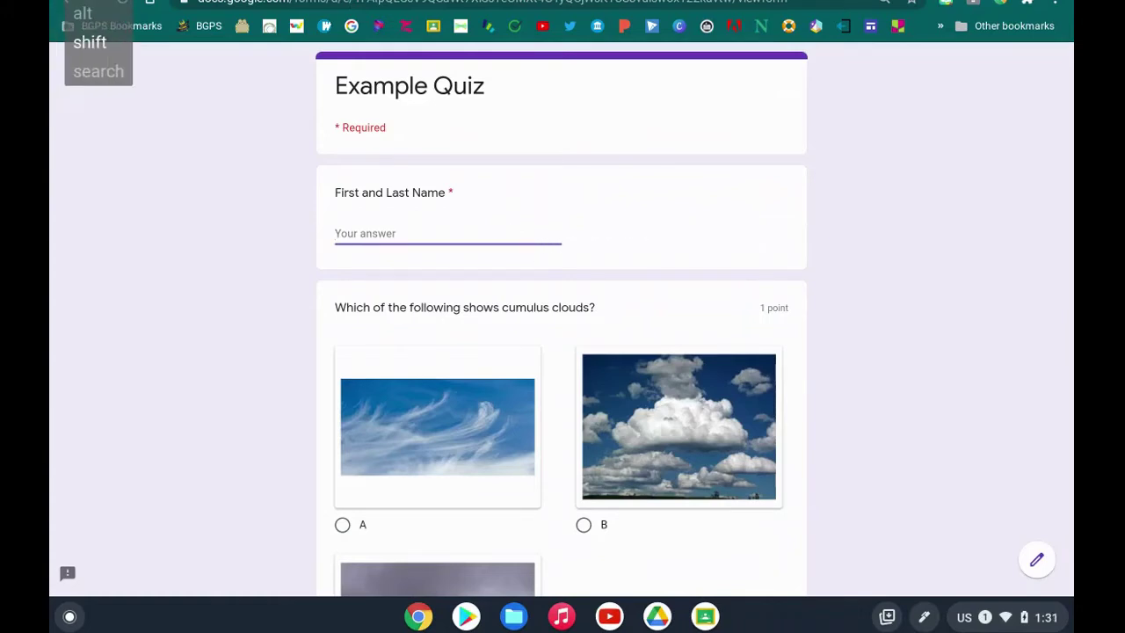
{"action": "type", "text": "Hello"}
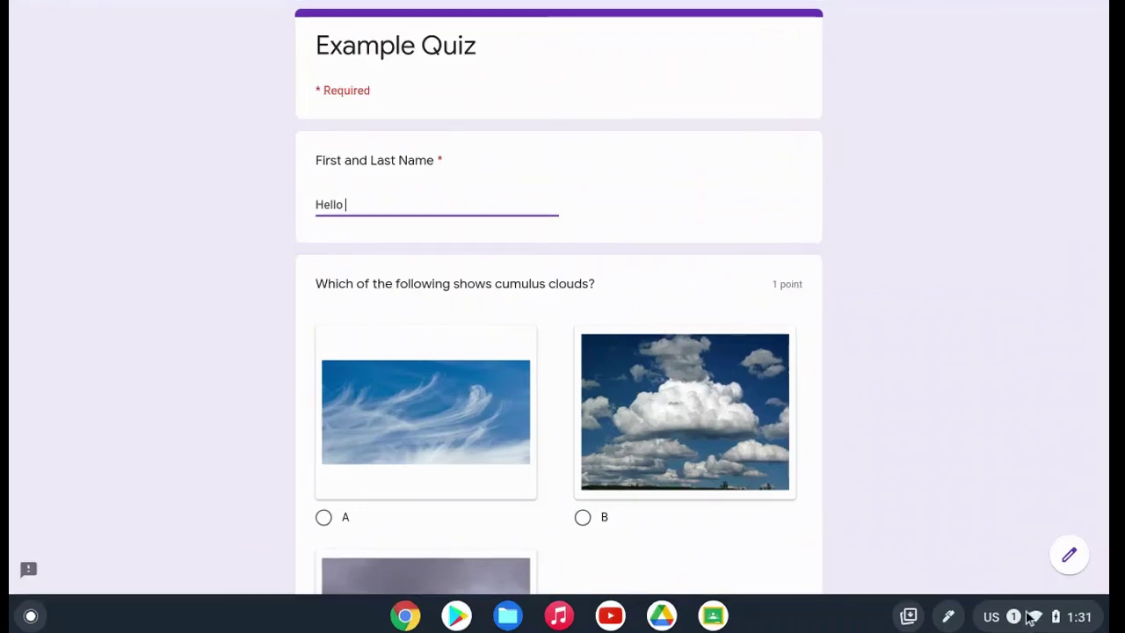
Step: Turn off Sticky keys in the accessibility settings
{"action": "left_click", "coordinate": [1011, 616]}
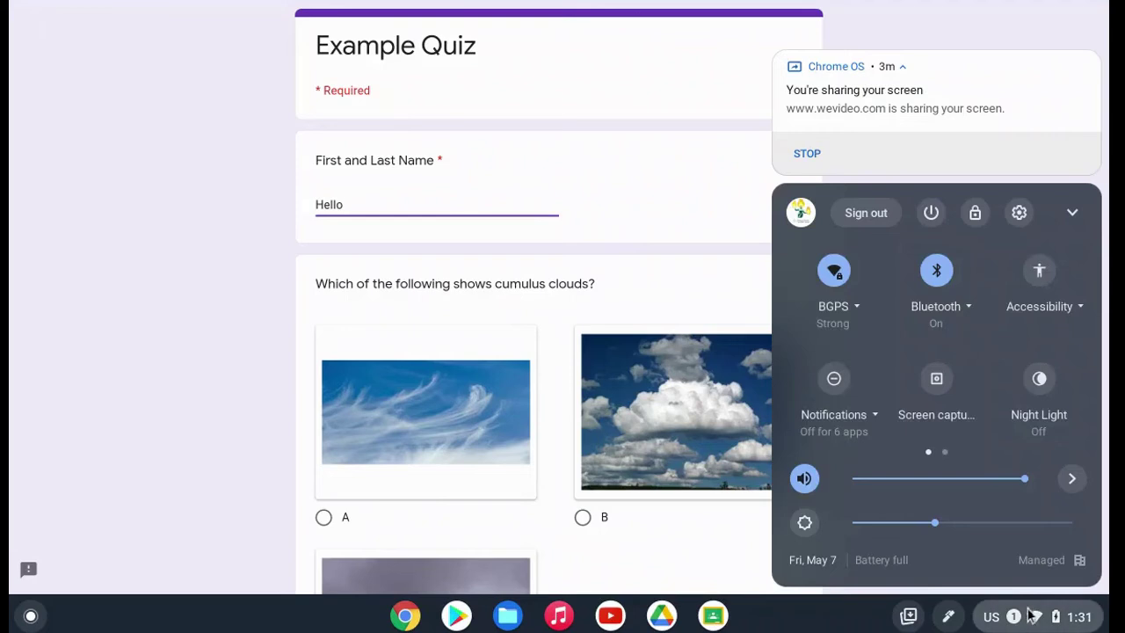
{"action": "left_click", "coordinate": [1036, 313]}
{"action": "scroll", "coordinate": [997, 428], "scroll_direction": "down", "scroll_amount": 5}
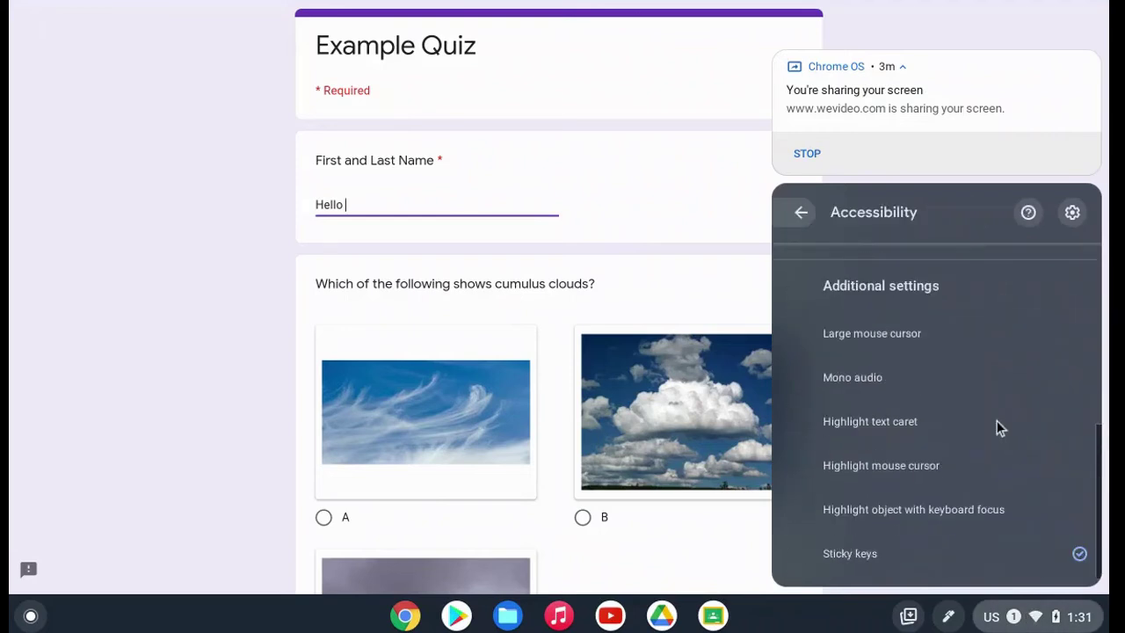
{"action": "left_click", "coordinate": [908, 554]}
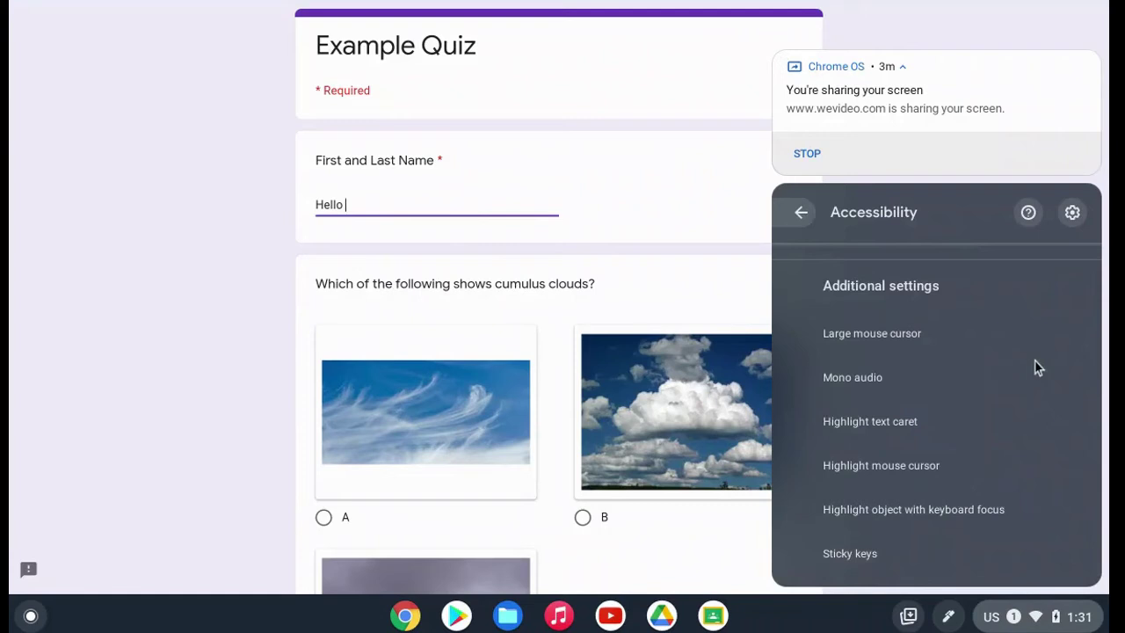
Step: Open the full Manage accessibility features settings page
{"action": "scroll", "coordinate": [1021, 406], "scroll_direction": "up", "scroll_amount": 1}
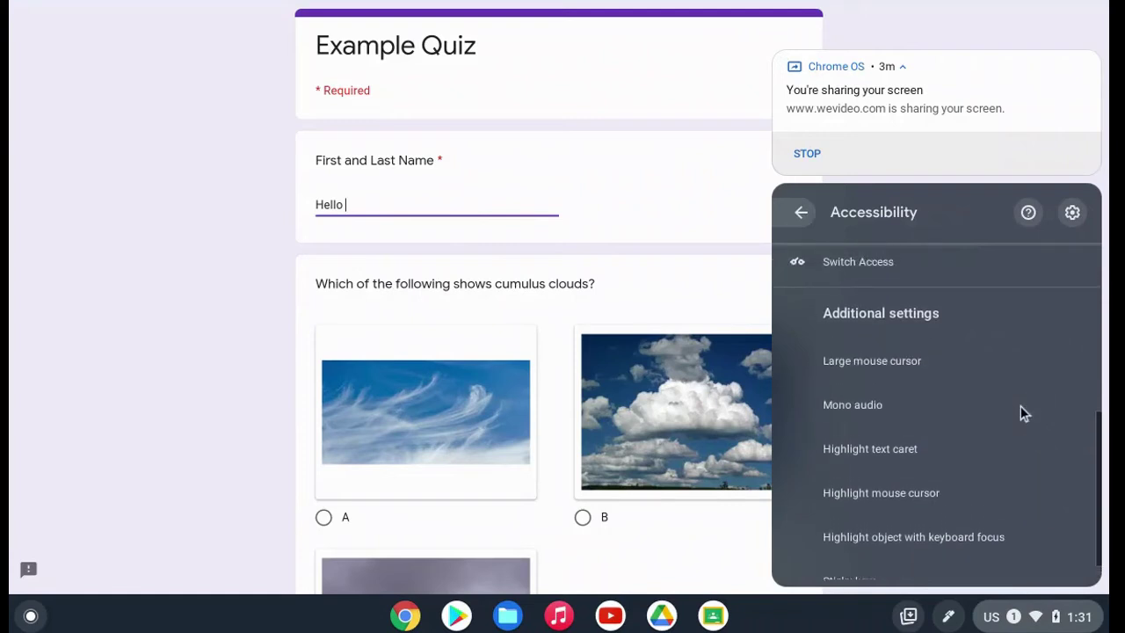
{"action": "scroll", "coordinate": [936, 406], "scroll_direction": "up", "scroll_amount": 1}
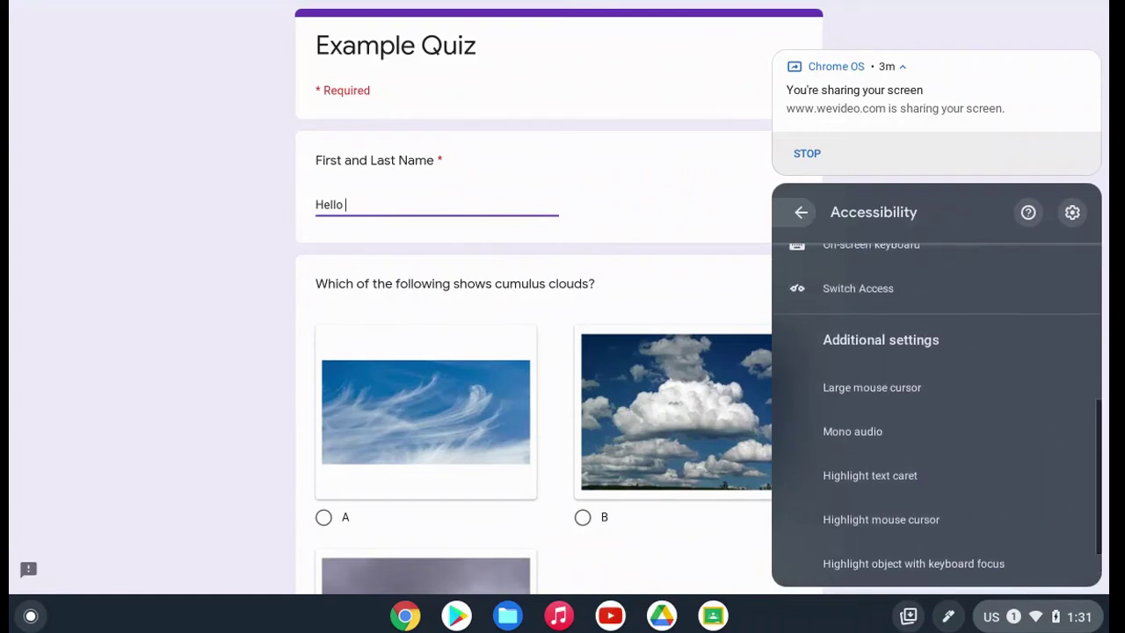
{"action": "scroll", "coordinate": [912, 391], "scroll_direction": "up", "scroll_amount": 3}
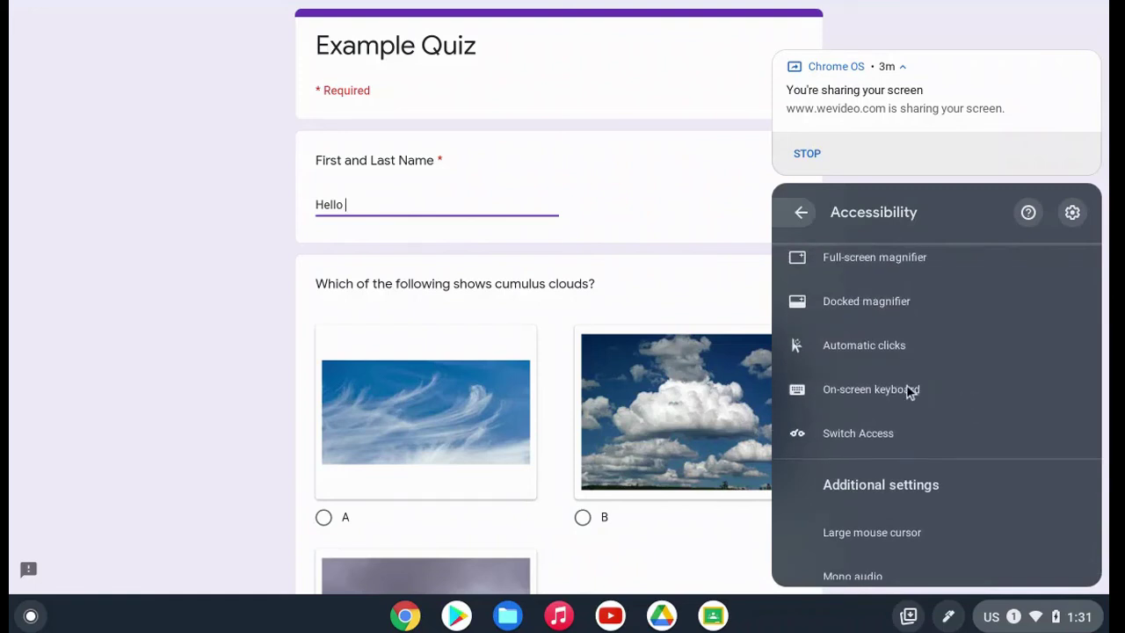
{"action": "left_click", "coordinate": [1072, 213]}
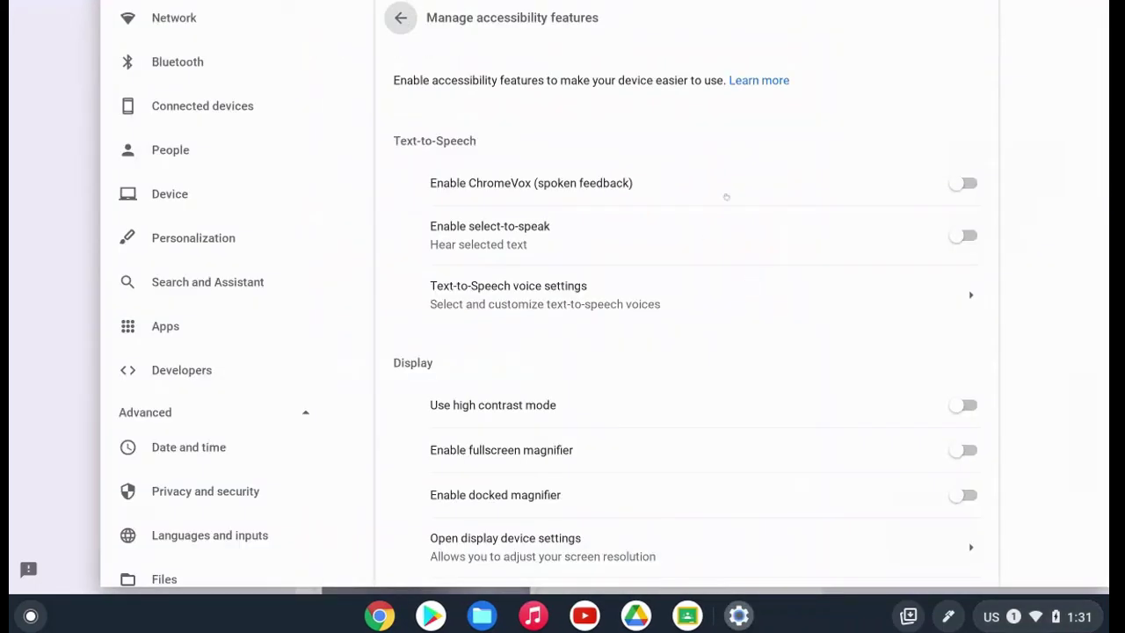
Step: Open the keyboard device settings and review the key assignments, auto-repeat and shortcut options
{"action": "scroll", "coordinate": [726, 197], "scroll_direction": "down", "scroll_amount": 5}
{"action": "scroll", "coordinate": [687, 294], "scroll_direction": "down", "scroll_amount": 3}
{"action": "scroll", "coordinate": [687, 295], "scroll_direction": "down", "scroll_amount": 2}
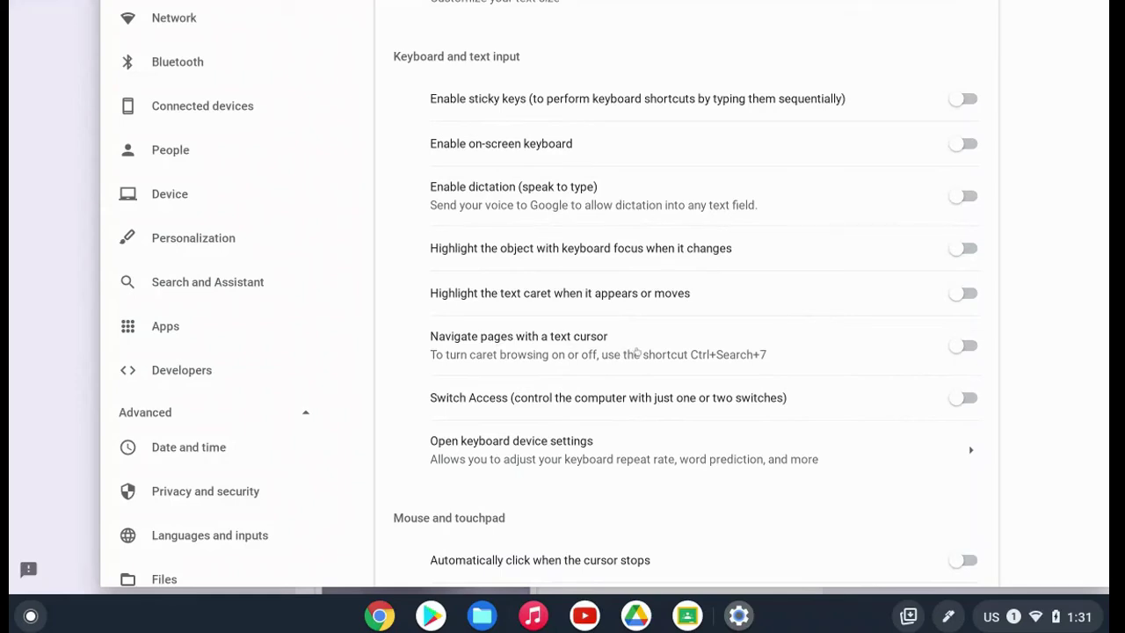
{"action": "scroll", "coordinate": [637, 352], "scroll_direction": "down", "scroll_amount": 3}
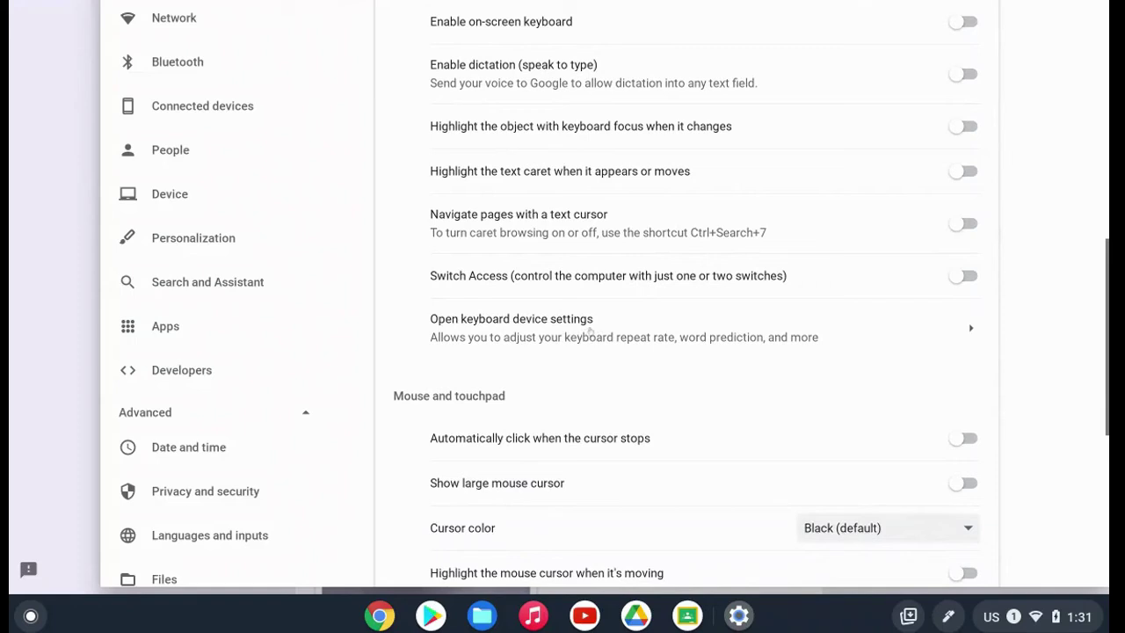
{"action": "left_click", "coordinate": [590, 332]}
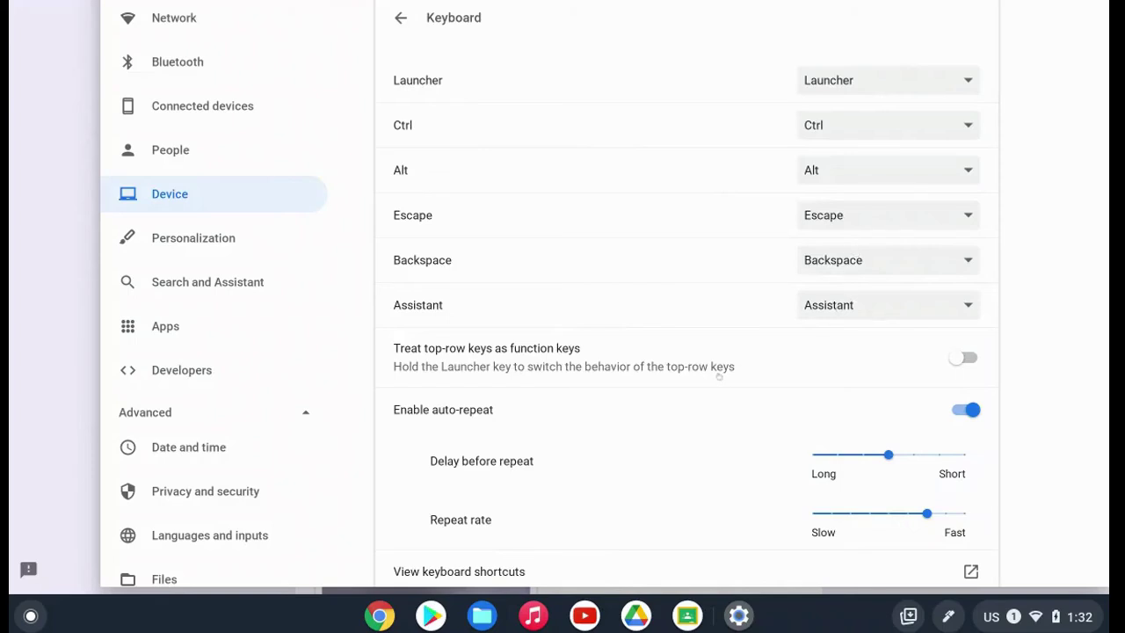
{"action": "scroll", "coordinate": [720, 376], "scroll_direction": "down", "scroll_amount": 3}
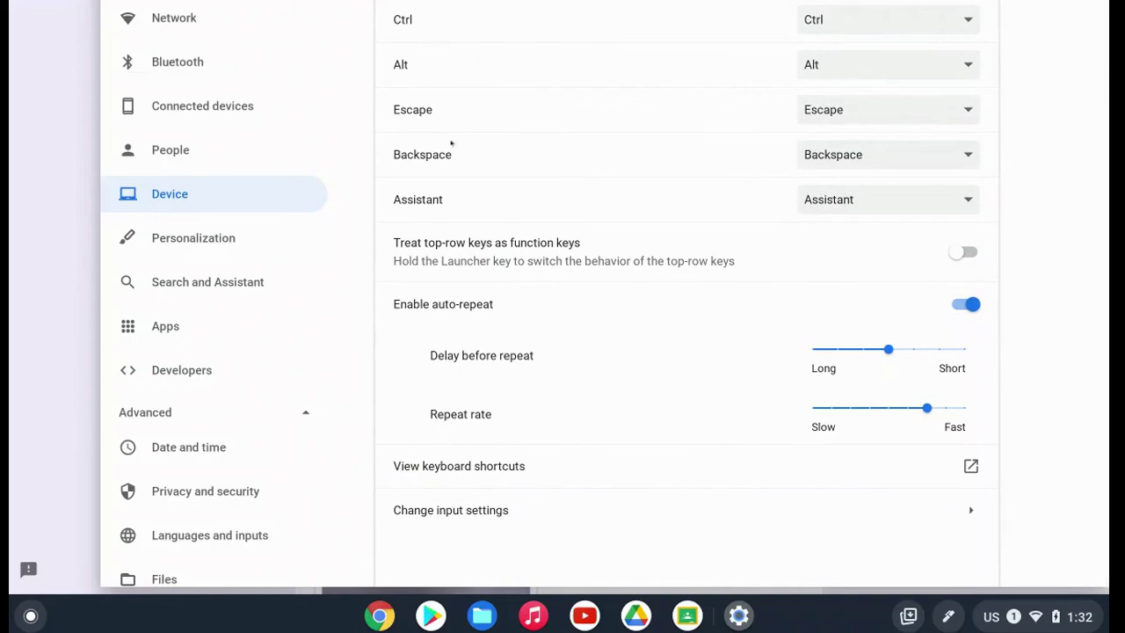
{"action": "scroll", "coordinate": [451, 142], "scroll_direction": "up", "scroll_amount": 3}
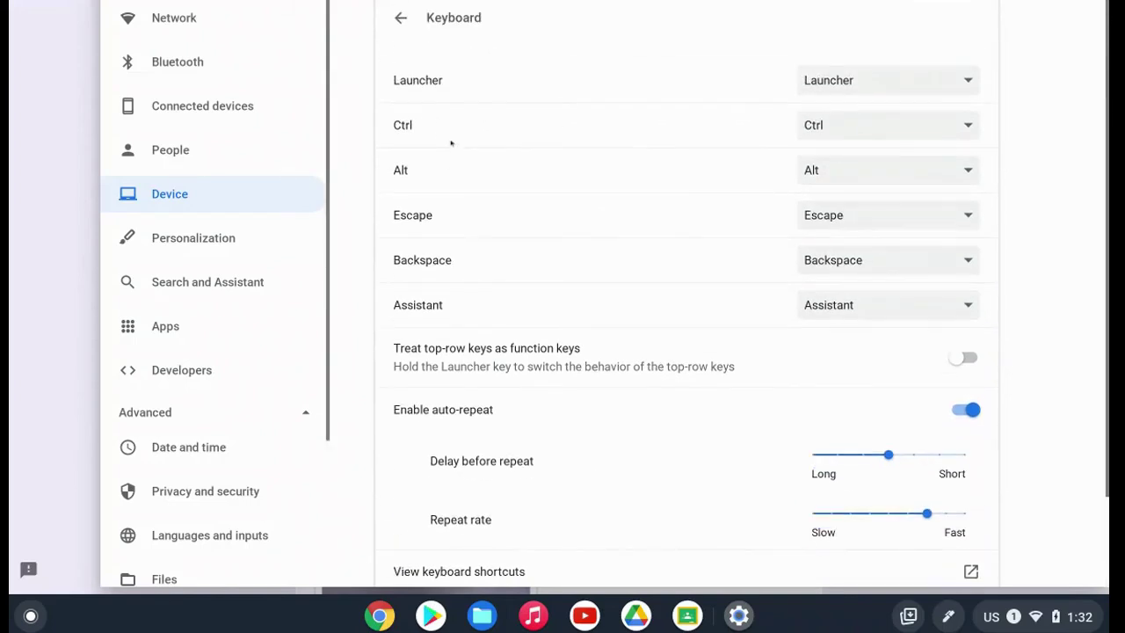
Step: Return to the accessibility features page and open the mouse and touchpad device settings
{"action": "left_click", "coordinate": [401, 19]}
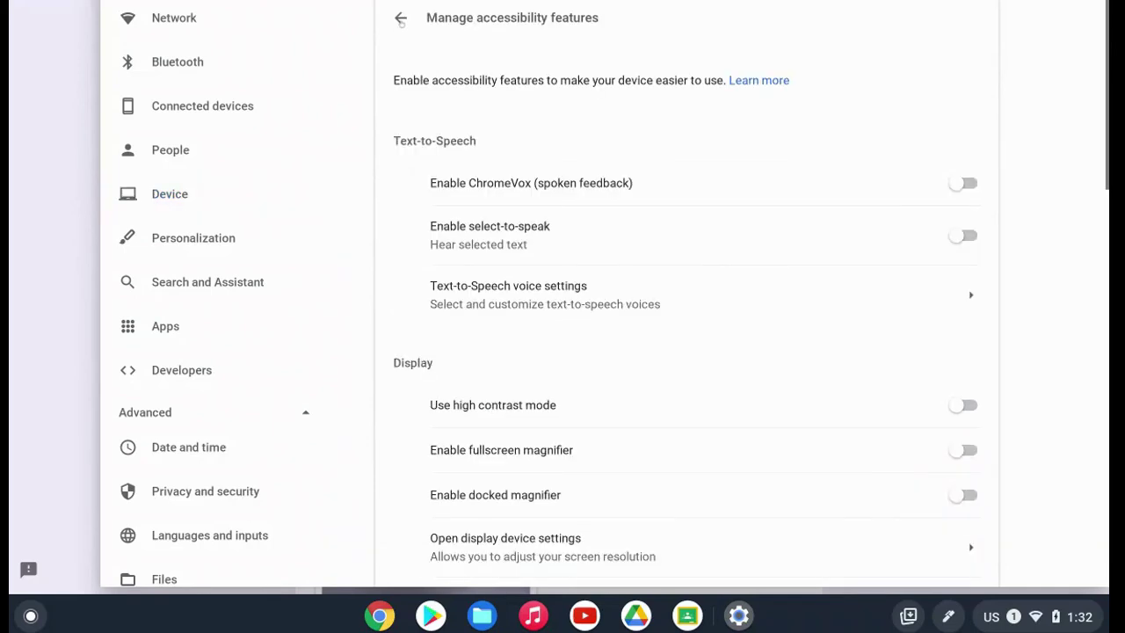
{"action": "scroll", "coordinate": [738, 309], "scroll_direction": "down", "scroll_amount": 5}
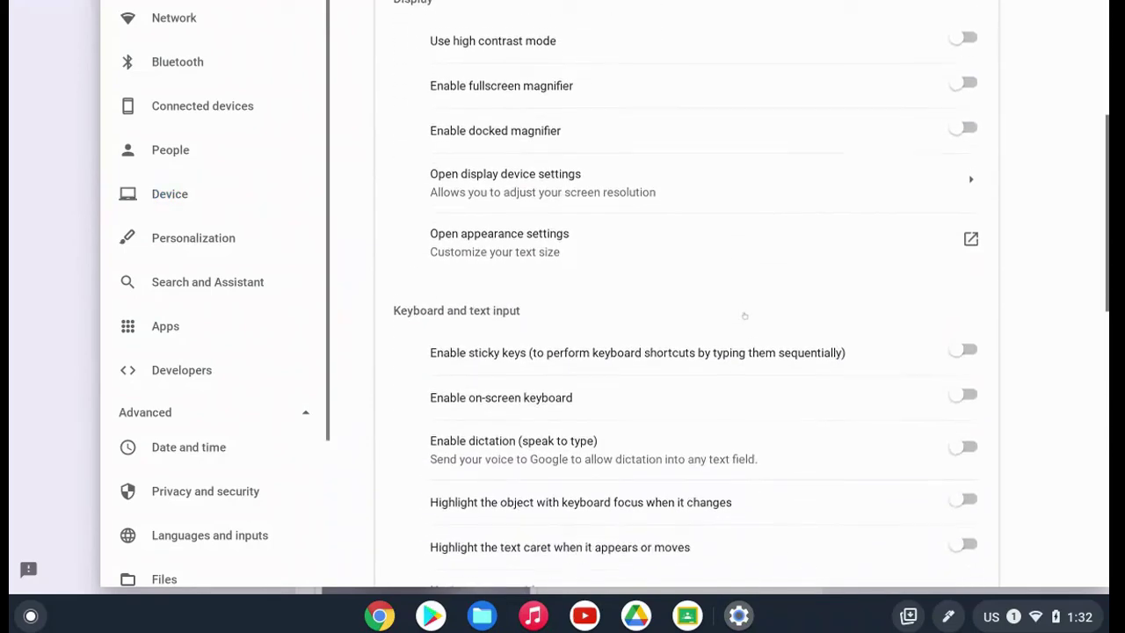
{"action": "scroll", "coordinate": [745, 315], "scroll_direction": "down", "scroll_amount": 4}
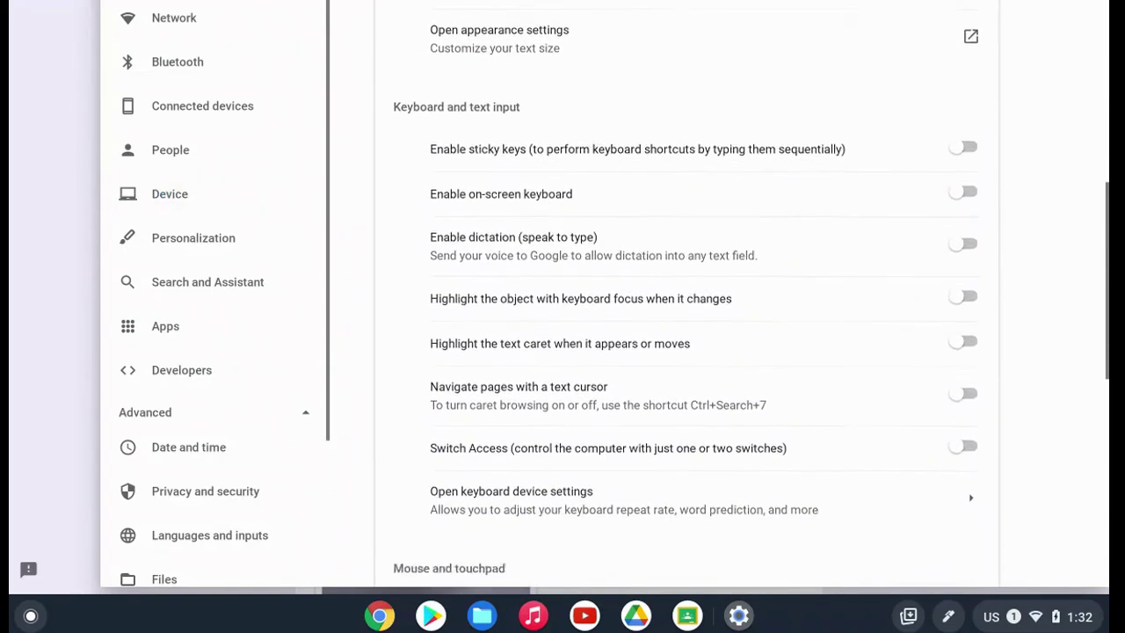
{"action": "scroll", "coordinate": [686, 294], "scroll_direction": "down", "scroll_amount": 2}
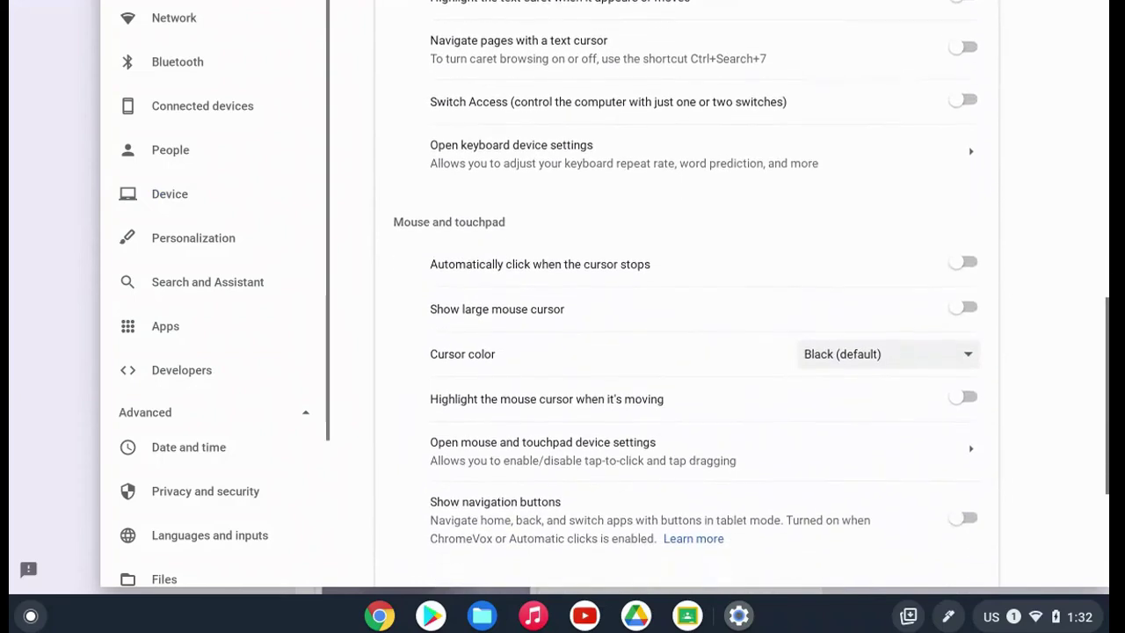
{"action": "scroll", "coordinate": [685, 294], "scroll_direction": "down", "scroll_amount": 1}
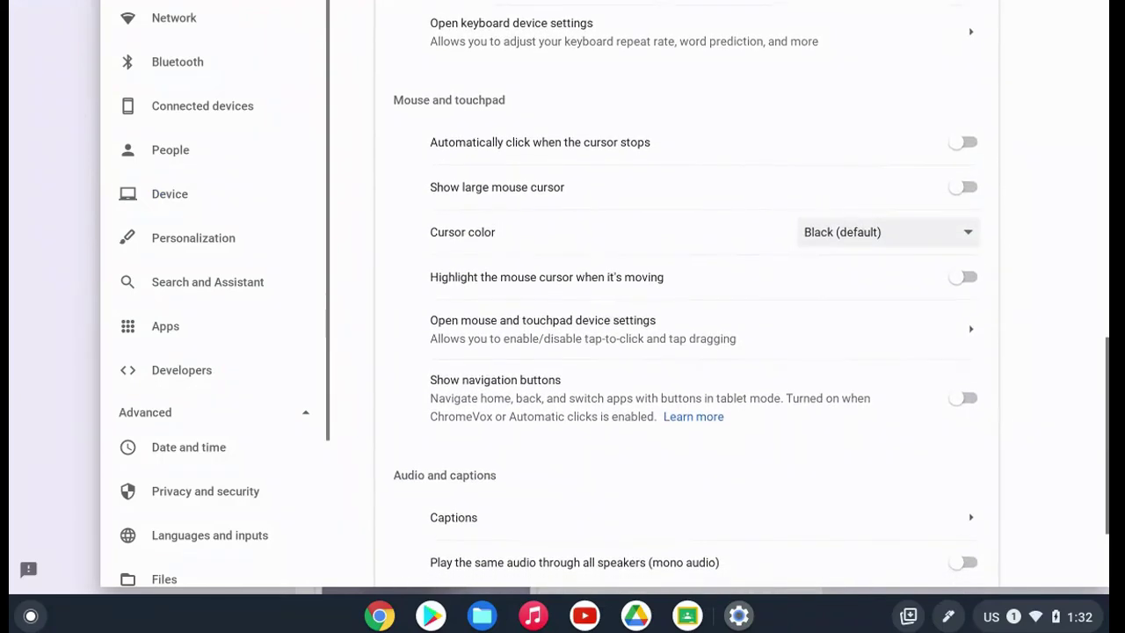
{"action": "scroll", "coordinate": [686, 295], "scroll_direction": "down", "scroll_amount": 1}
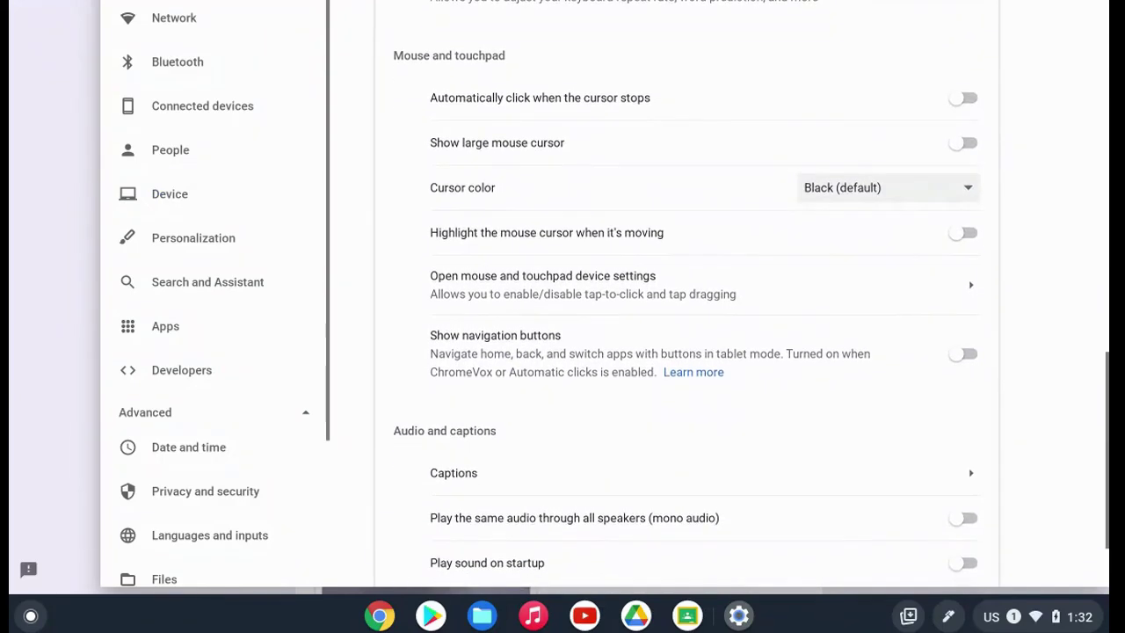
{"action": "scroll", "coordinate": [686, 295], "scroll_direction": "down", "scroll_amount": 1}
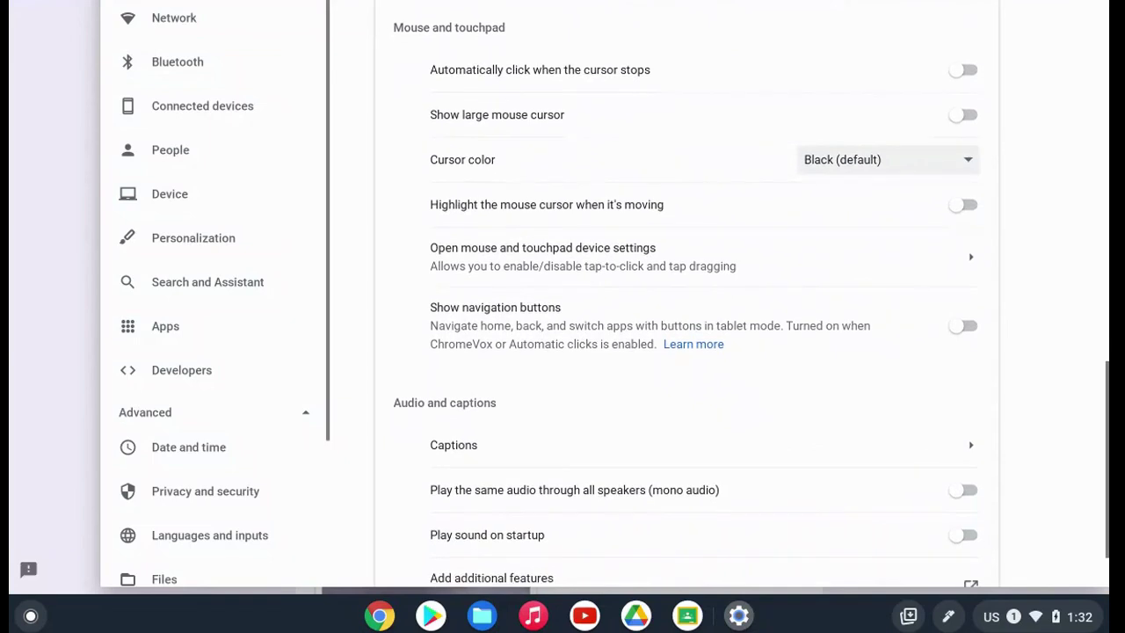
{"action": "left_click", "coordinate": [666, 263]}
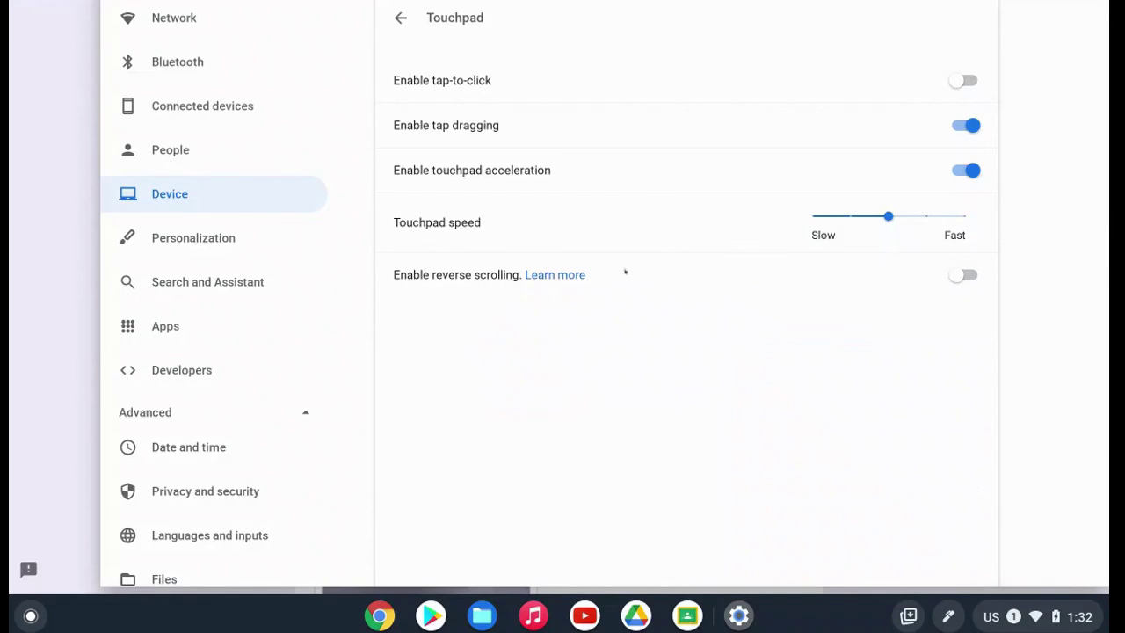